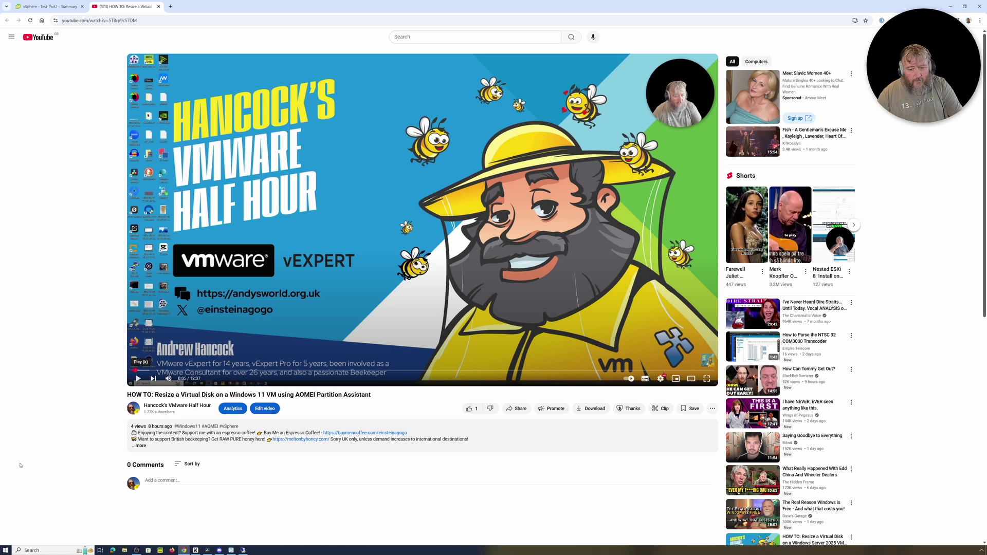
Switch to VMware vCenter Converter Standalone and view its help information.
click(231, 551)
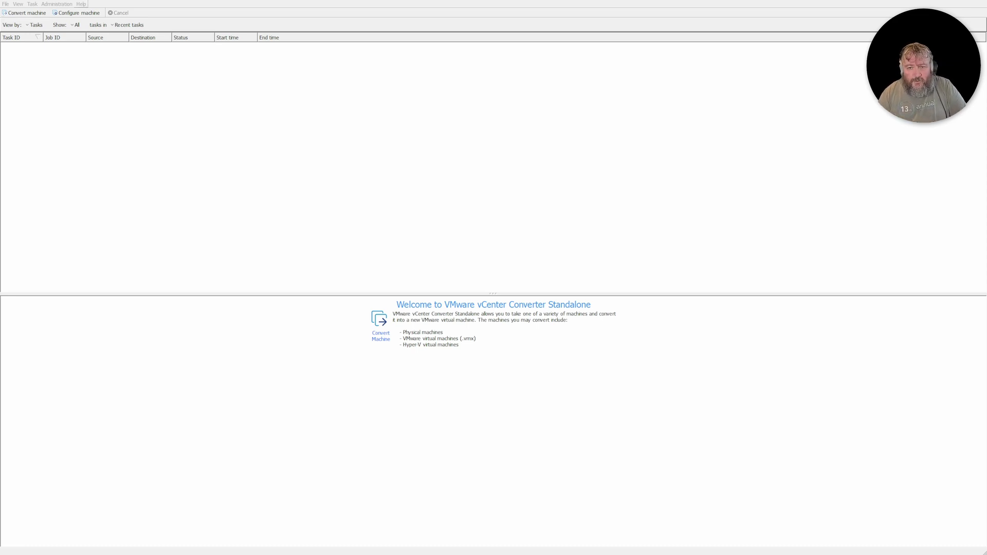
click(82, 5)
click(98, 25)
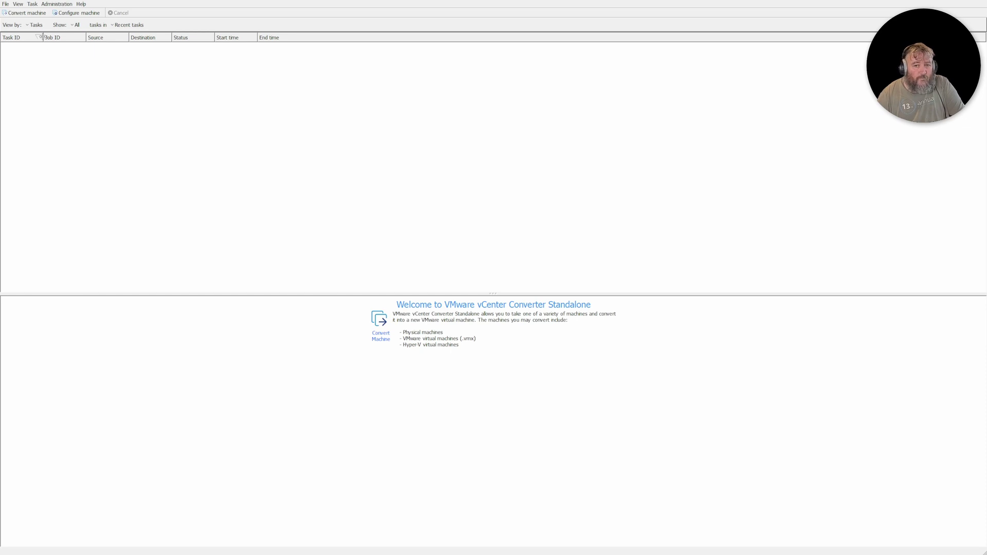
Start a new machine conversion in VMware vCenter Converter Standalone.
click(24, 15)
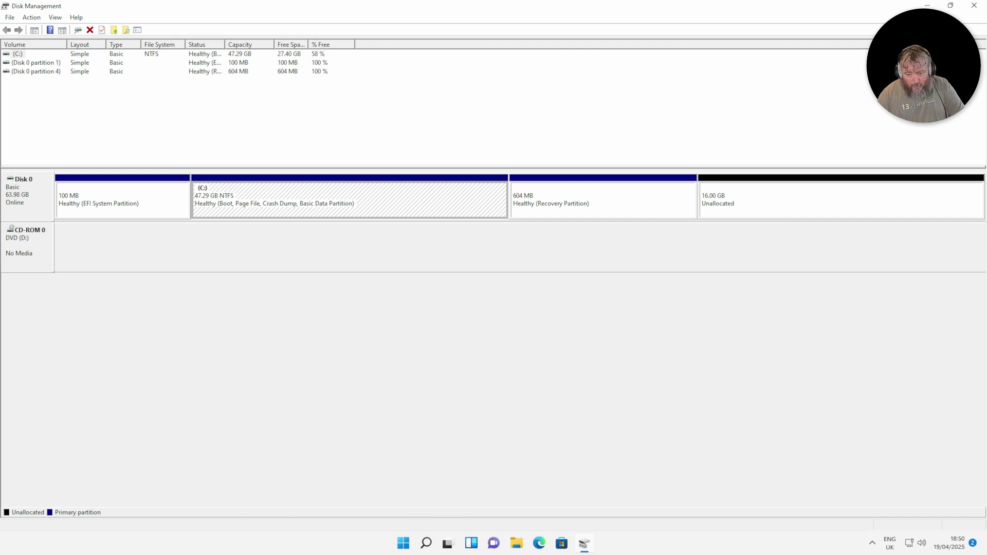
Shut down the Windows 11 virtual machine from inside its guest operating system.
click(403, 543)
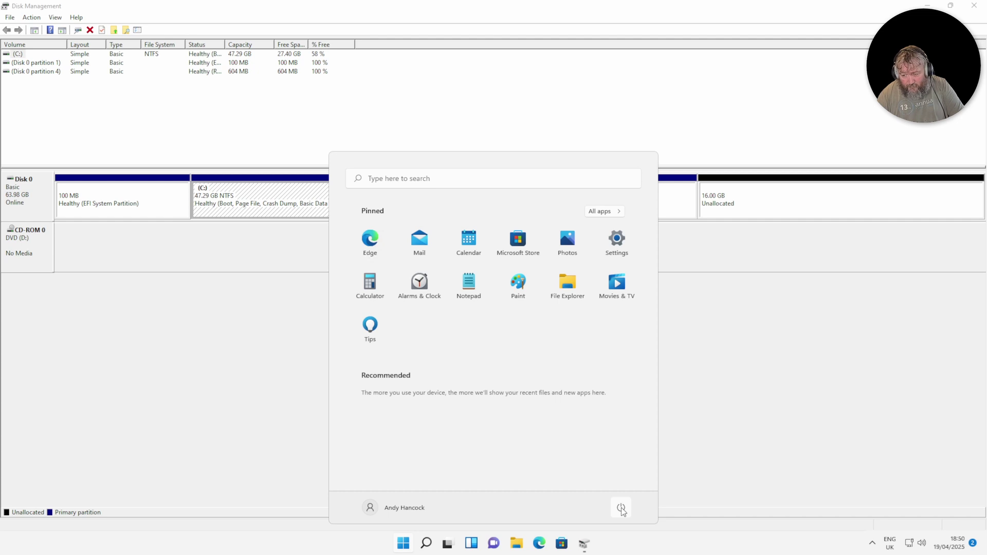
click(621, 508)
click(622, 469)
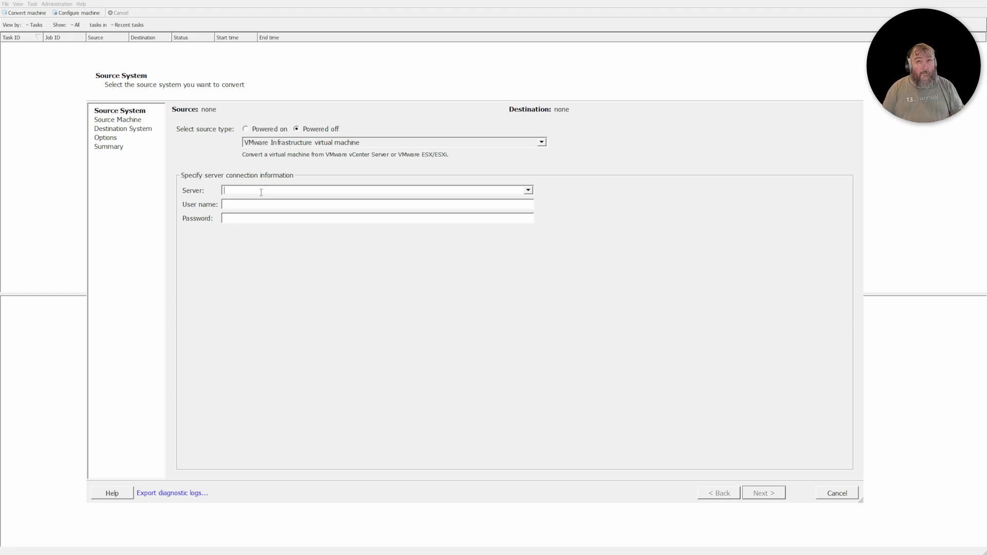
text(VCENTER)
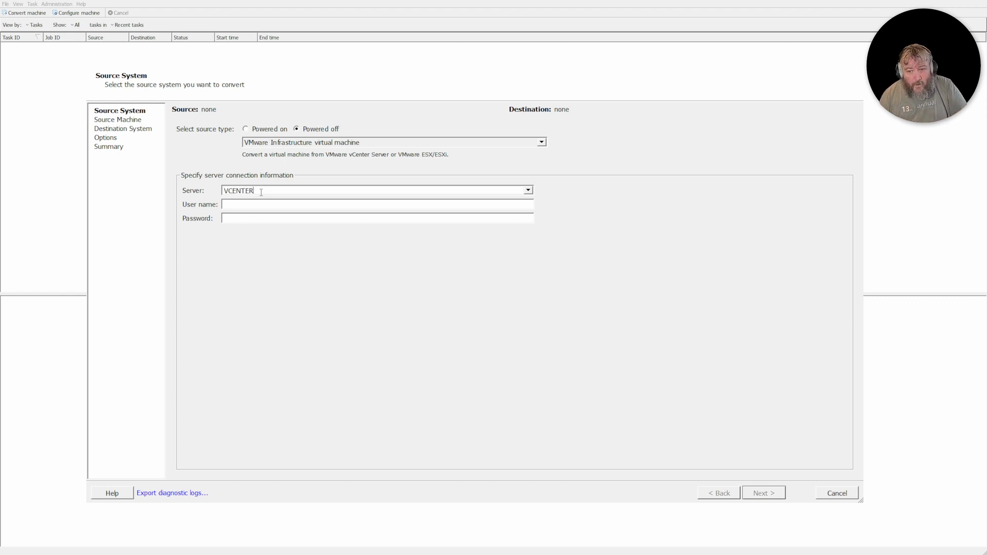
key(BackSpace)
key(BackSpace)
key(BackSpace)
key(BackSpace)
key(BackSpace)
key(BackSpace)
key(BackSpace)
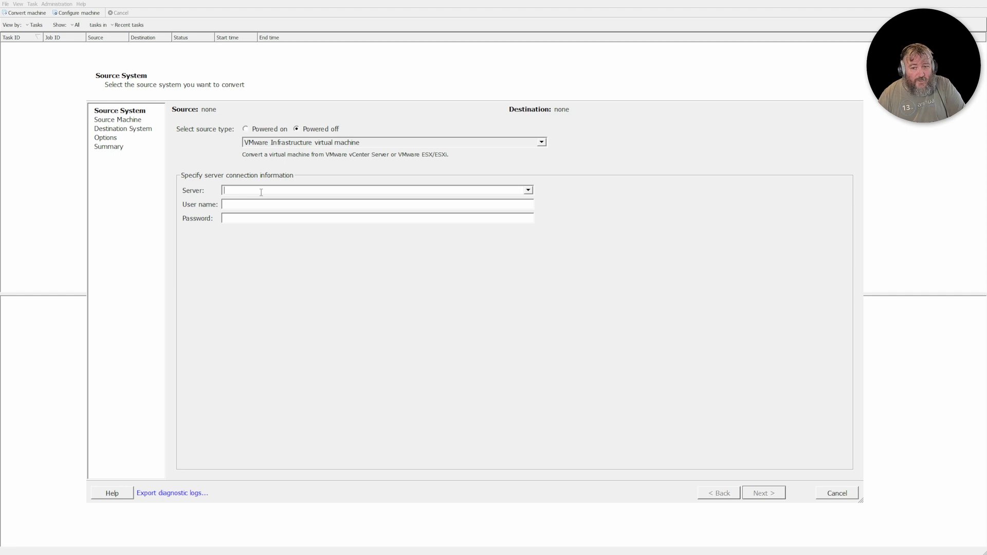
Set the source system's server to vcenter.cyrus-consultants.co.uk.
text(vcenter.cv)
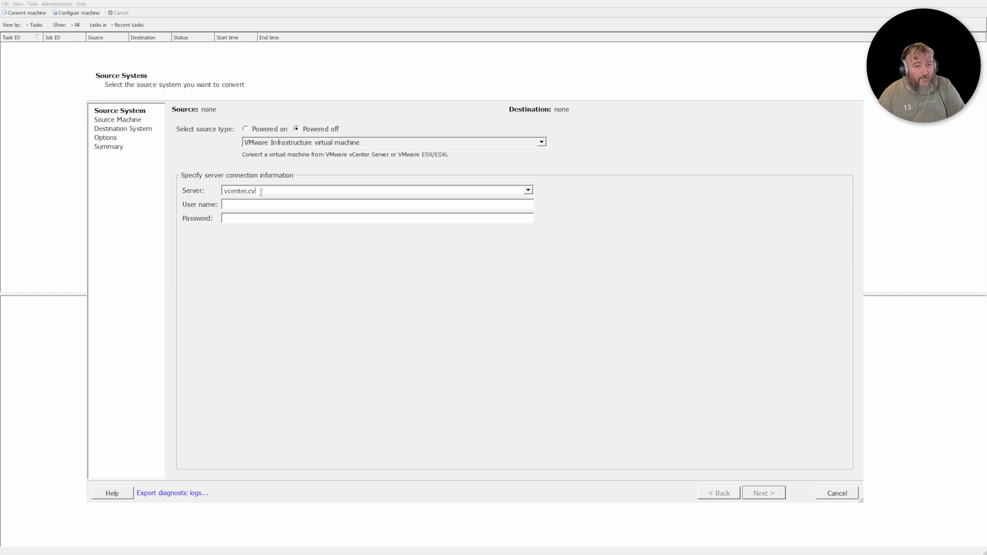
text(rus-consul)
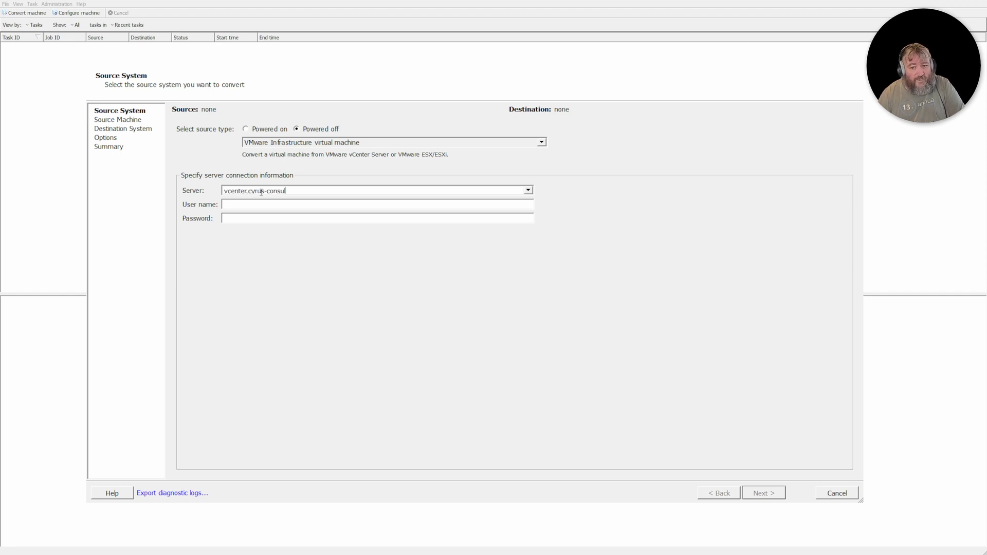
text(tants,.co.)
key(BackSpace)
key(BackSpace)
key(BackSpace)
key(BackSpace)
key(BackSpace)
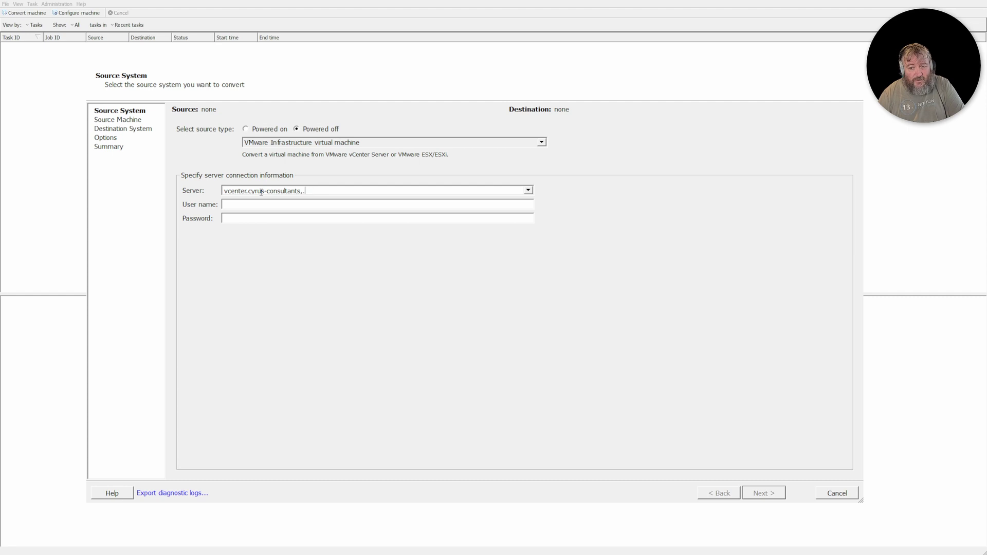
text(.co.uk)
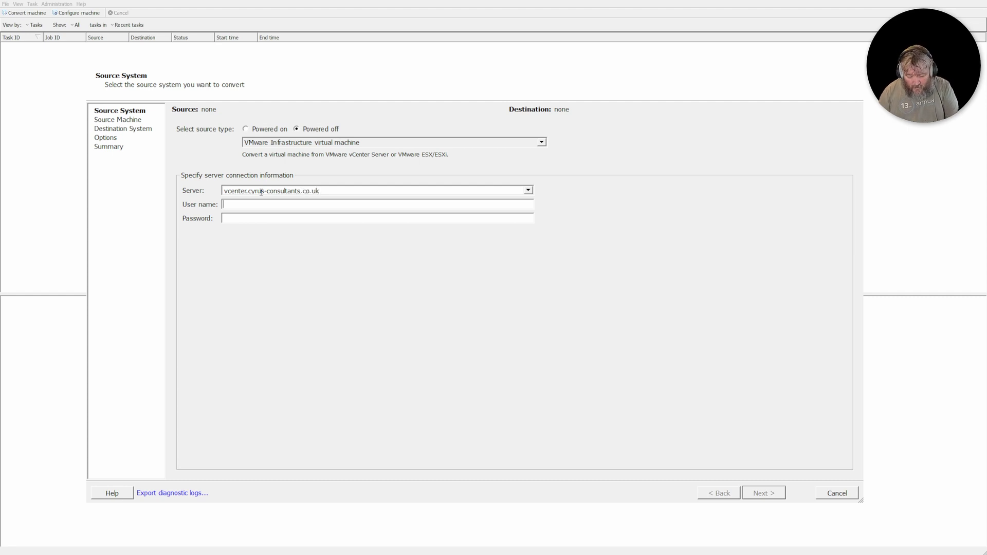
Enter the vSphere administrator account as the user name for the source server.
text(Administr)
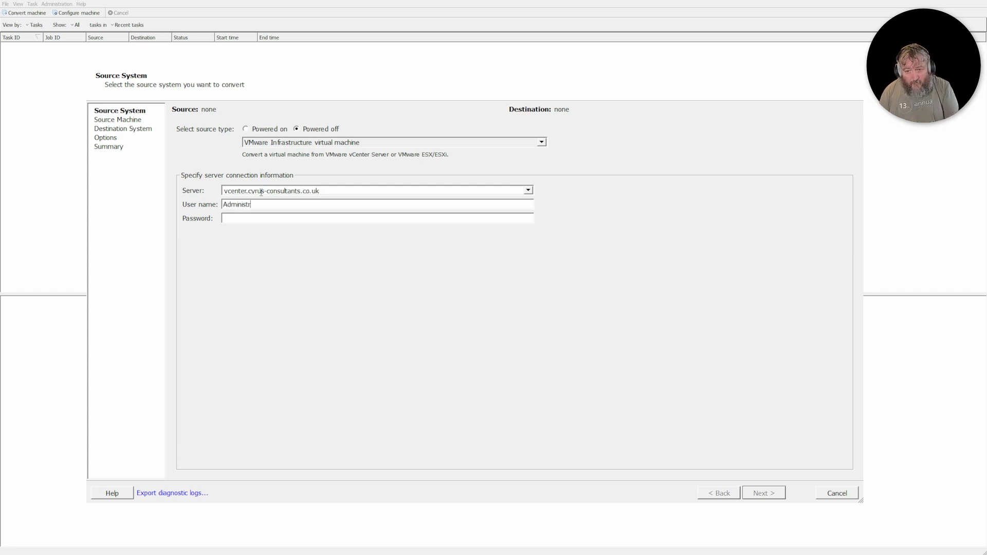
text(ator@vsphere.loca)
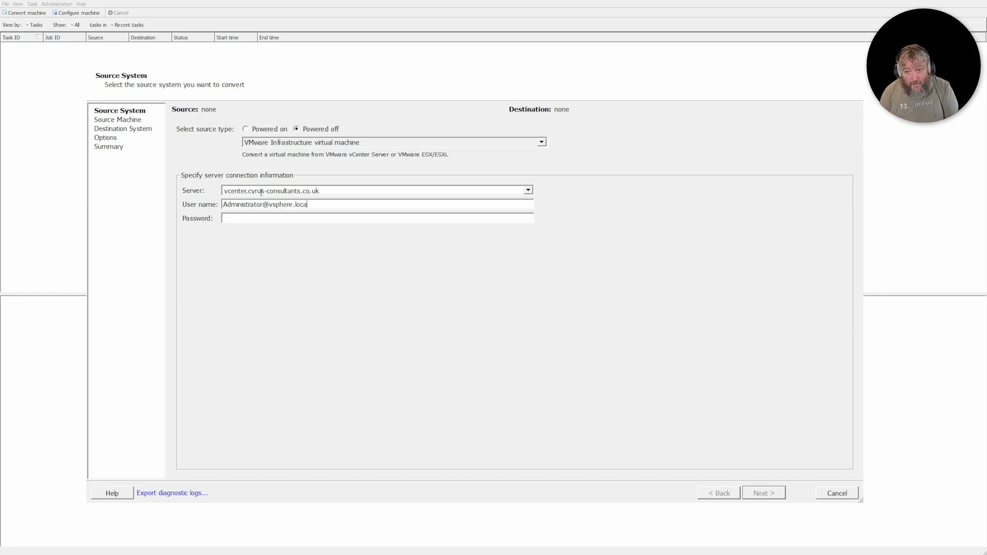
key(BackSpace)
key(BackSpace)
key(BackSpace)
key(BackSpace)
key(BackSpace)
text(.local)
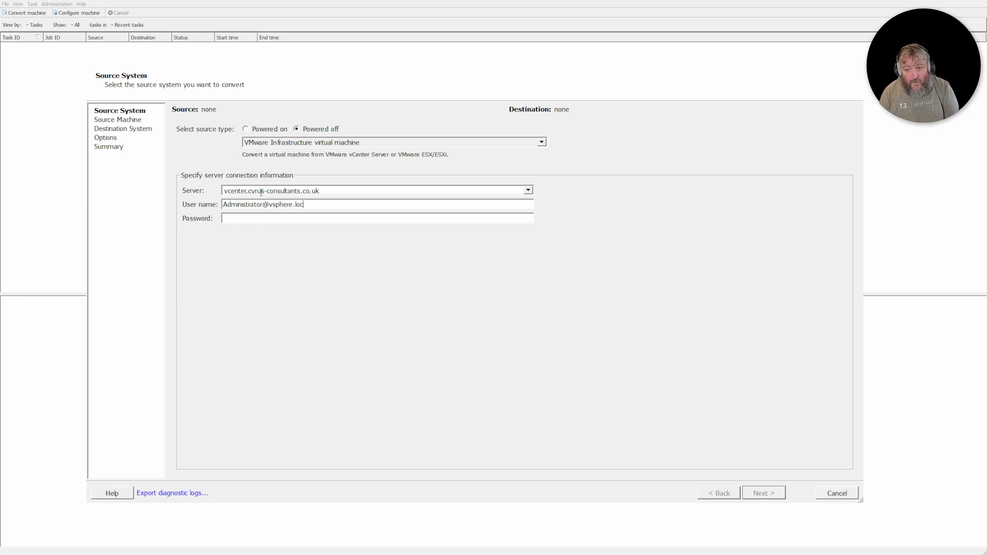
Enter the account password for the source server and connect to its inventory of source machines.
key(Tab)
text(••••••)
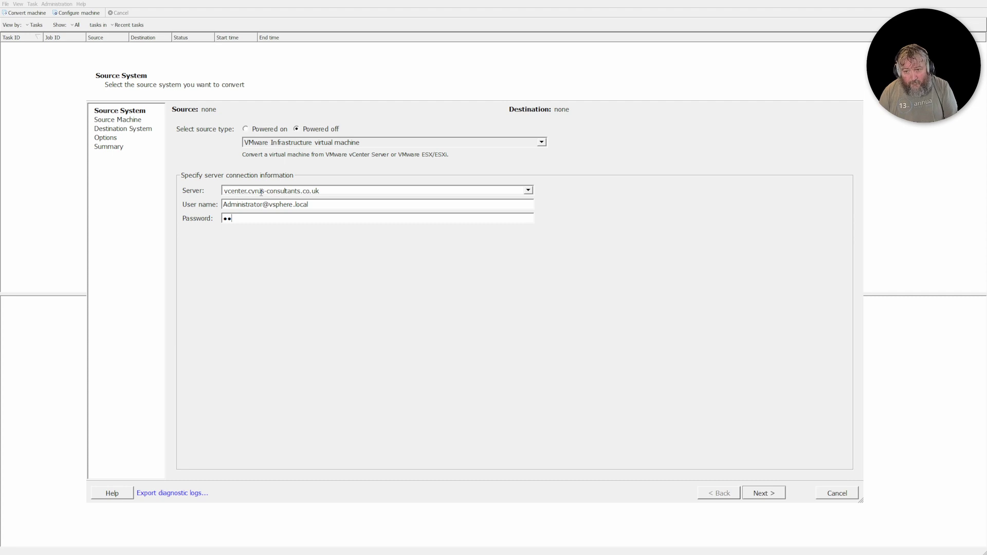
text(••••••••)
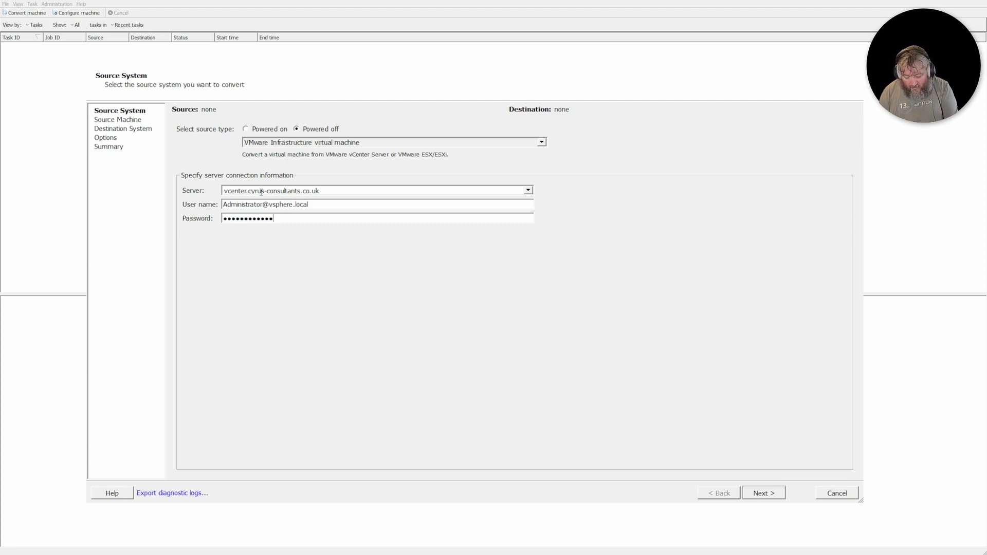
click(762, 497)
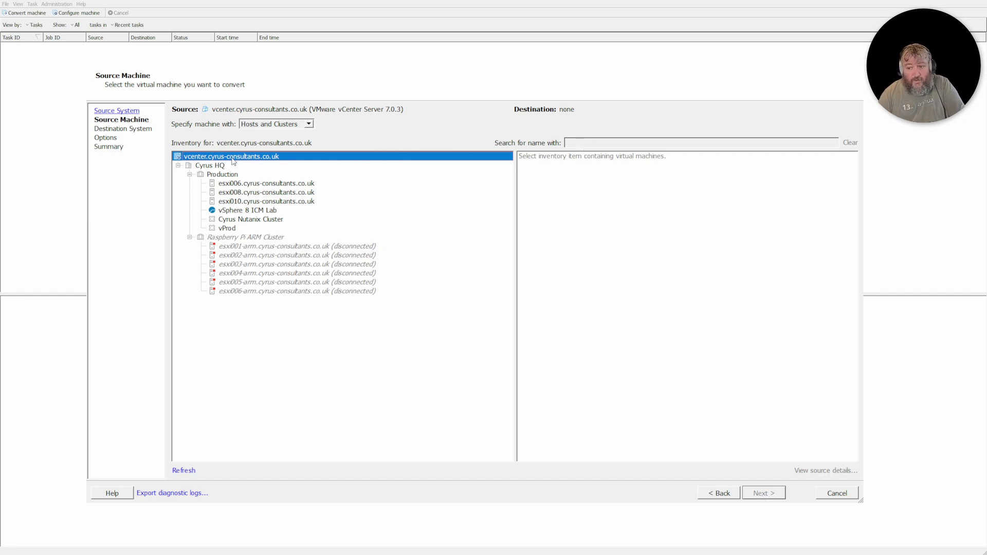
Filter the virtual machines on host esx006.cyrus-consultants.co.uk by the name test-part2.
click(256, 184)
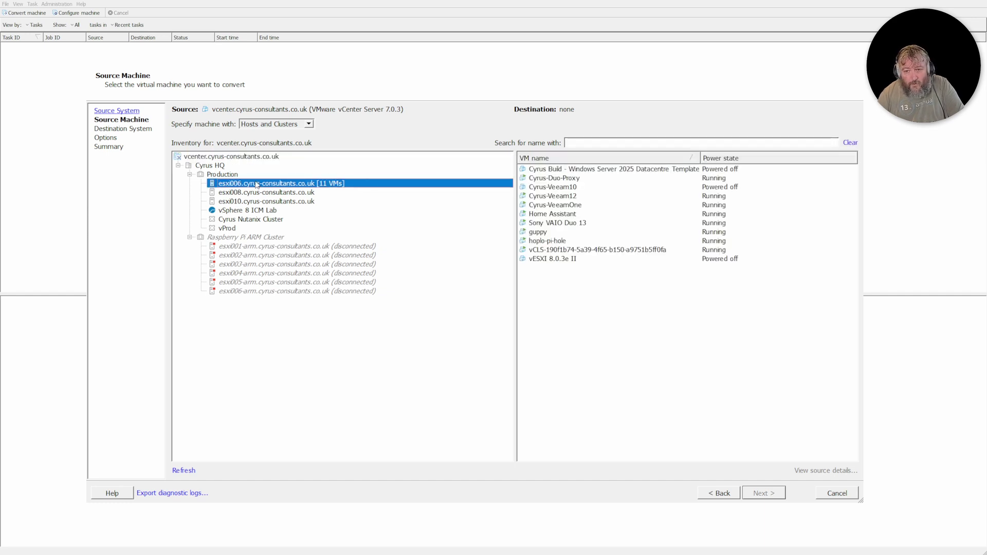
click(590, 144)
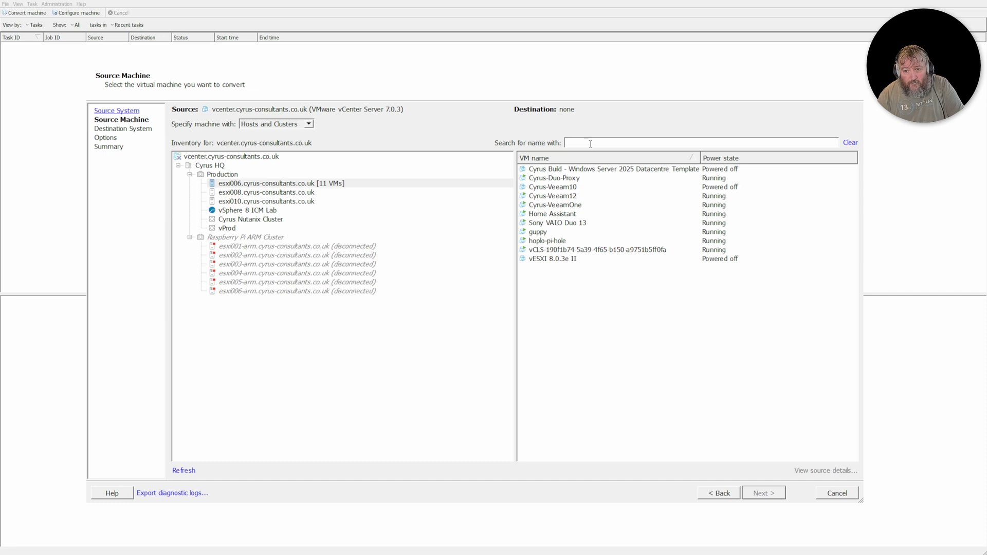
text(test-p)
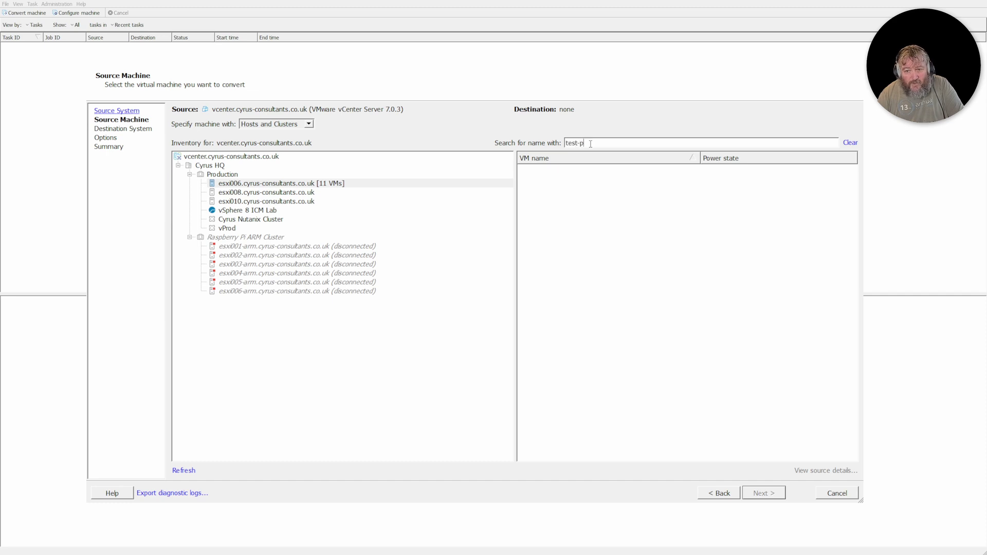
text(ar)
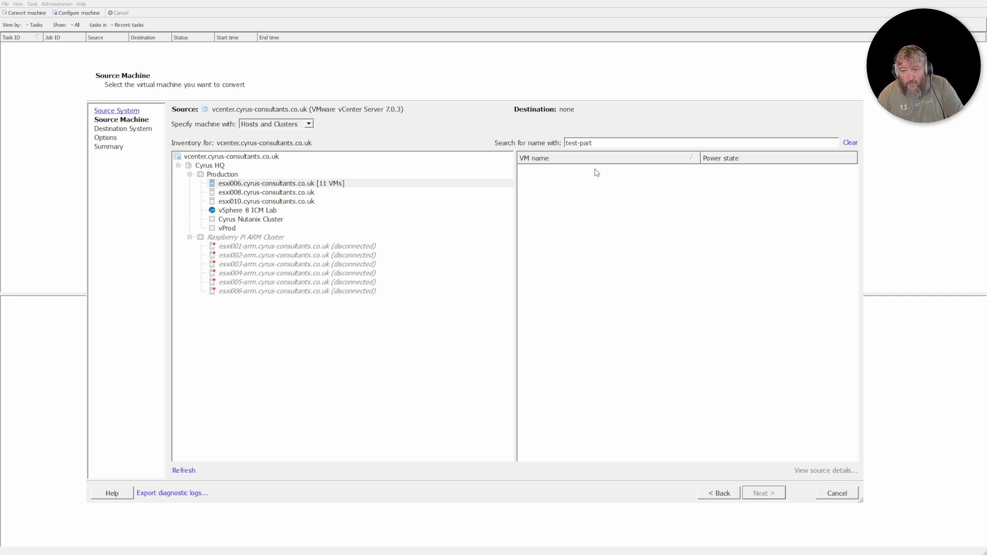
text(t)
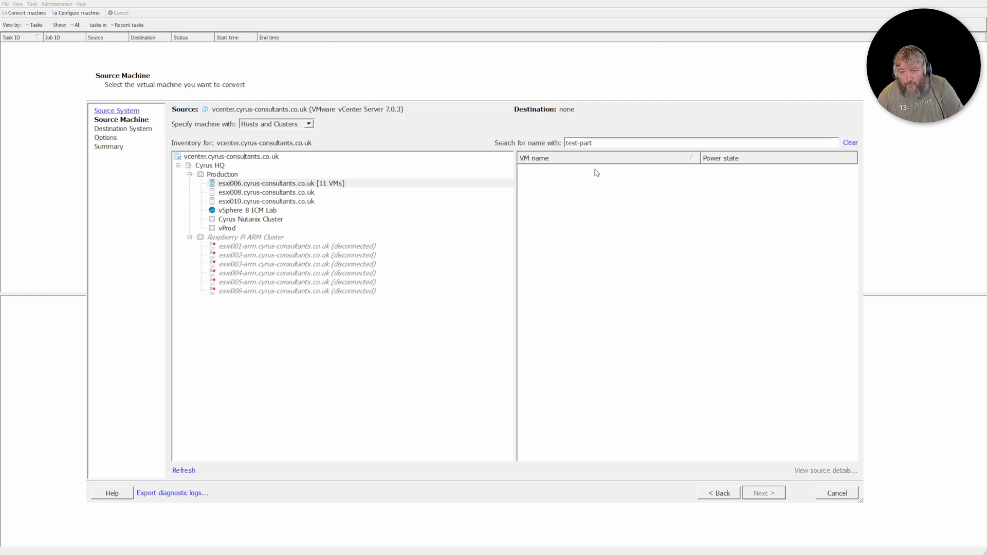
text(2)
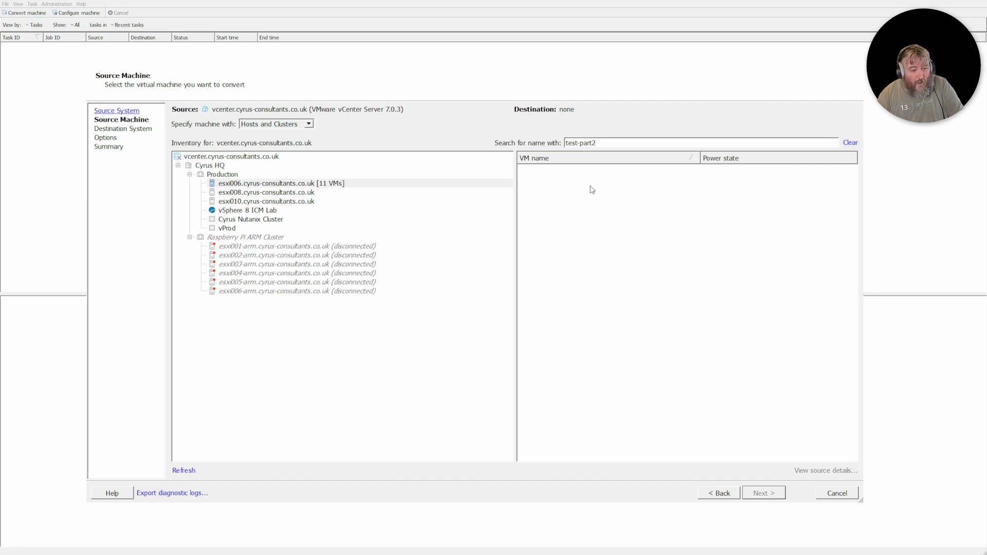
Choose the Test-Part2 virtual machine on host esx008.cyrus-consultants.co.uk as the conversion source and continue to the destination system.
click(313, 196)
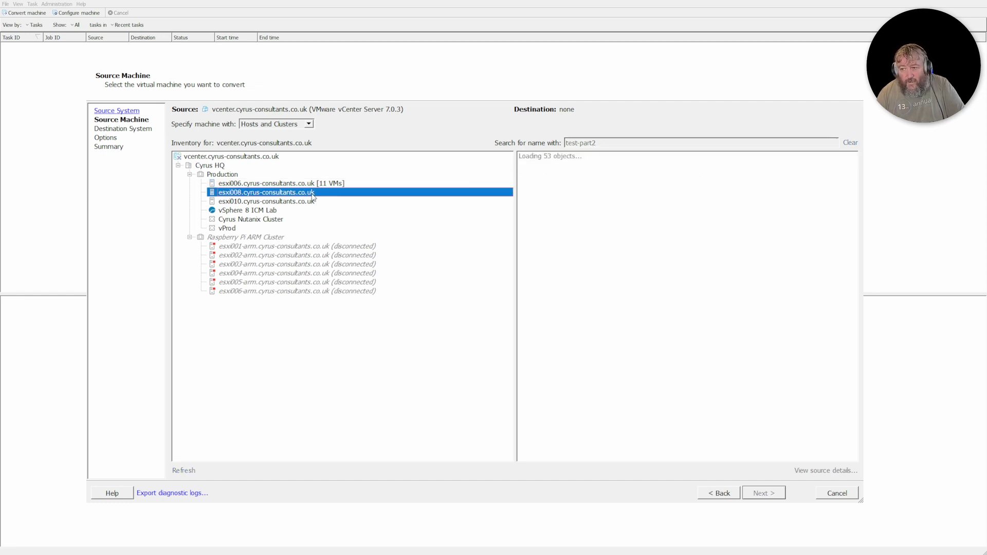
click(556, 172)
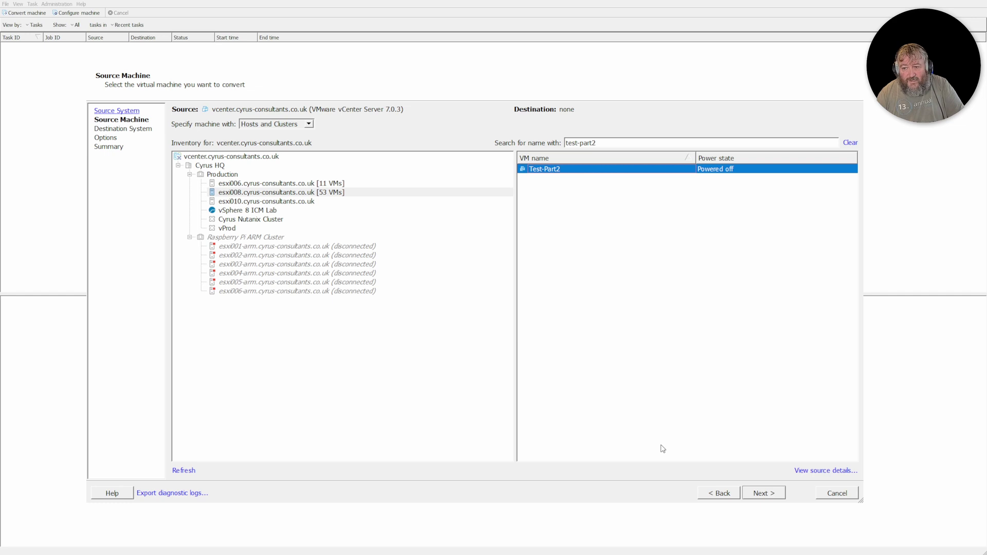
click(775, 495)
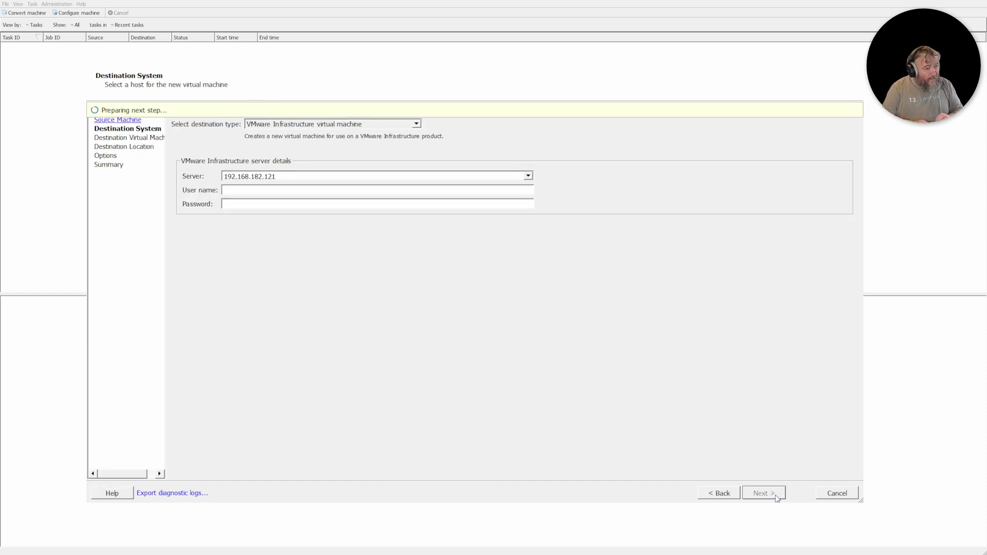
Set the destination system's server to vcenter.cyrus-consultants.co.uk.
key(ctrl+a)
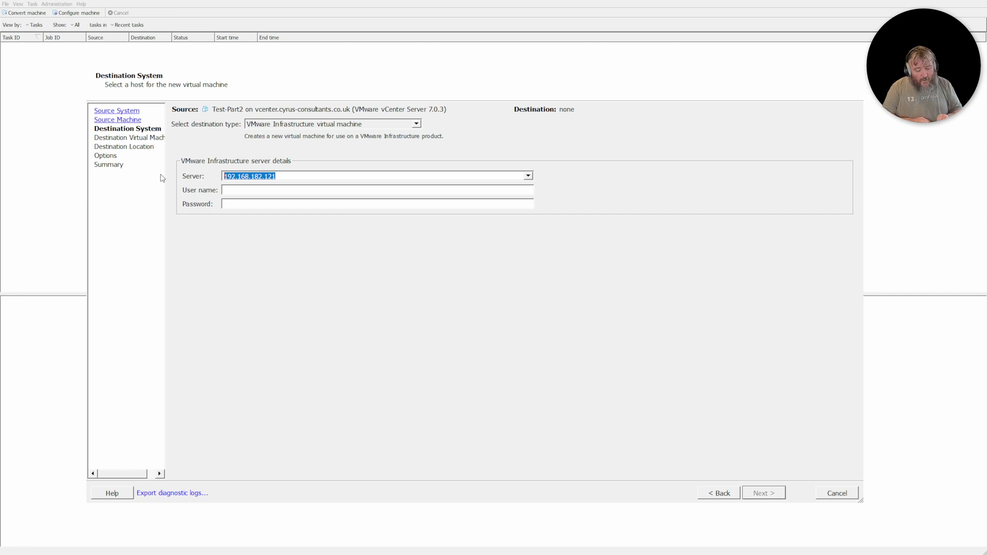
key(BackSpace)
text(vcenter.cyrus-consultants.co.uk)
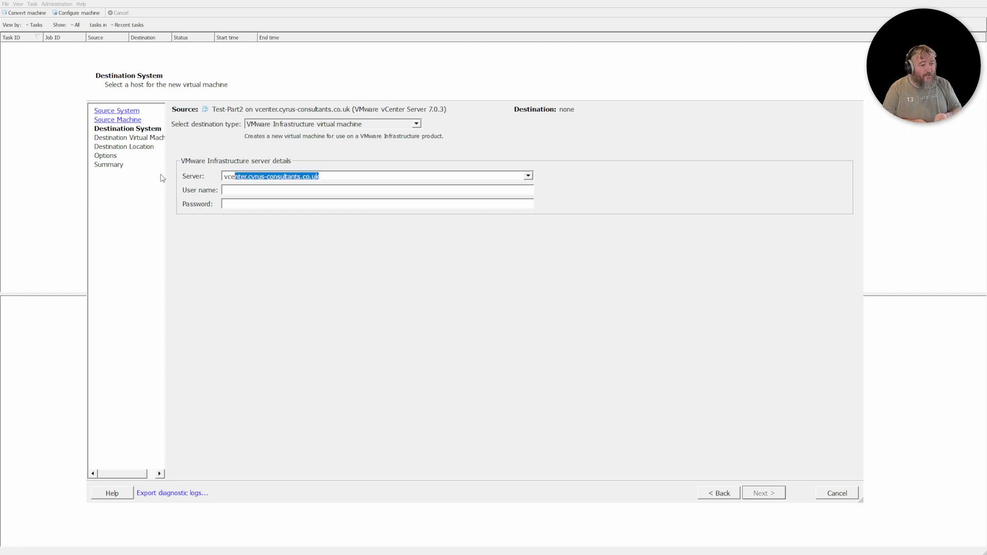
key(End)
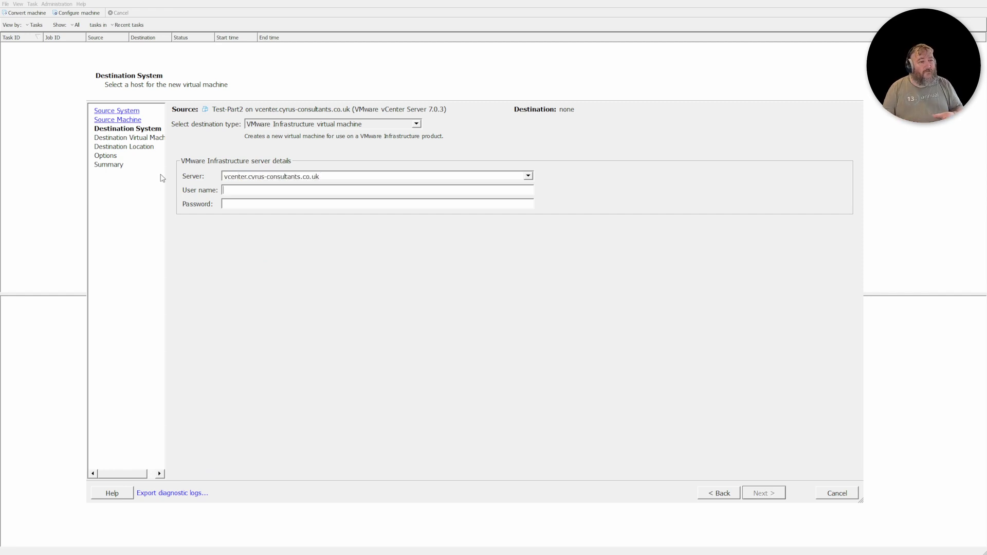
Enter the vSphere administrator user name and the account password for the destination server.
key(Tab)
text(Adminis)
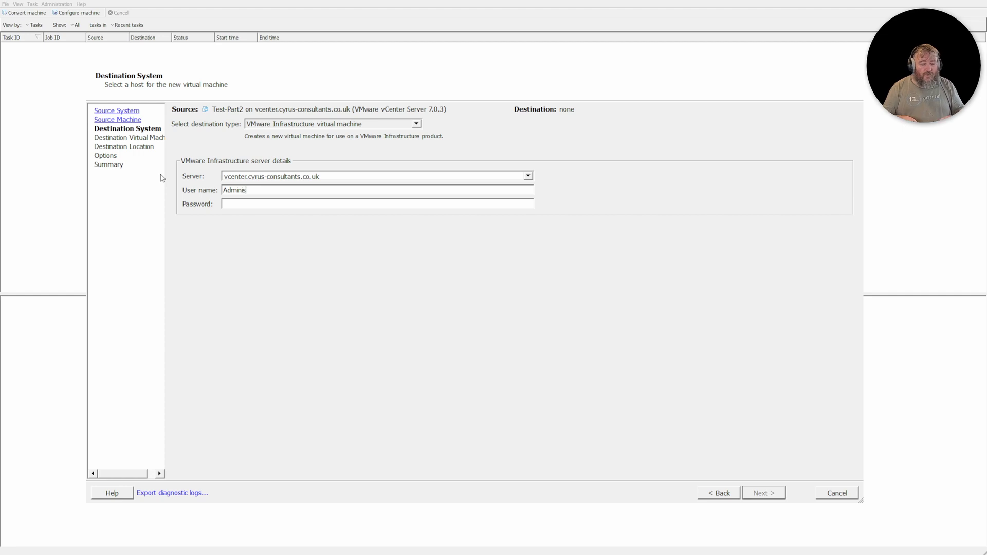
text(trator@)
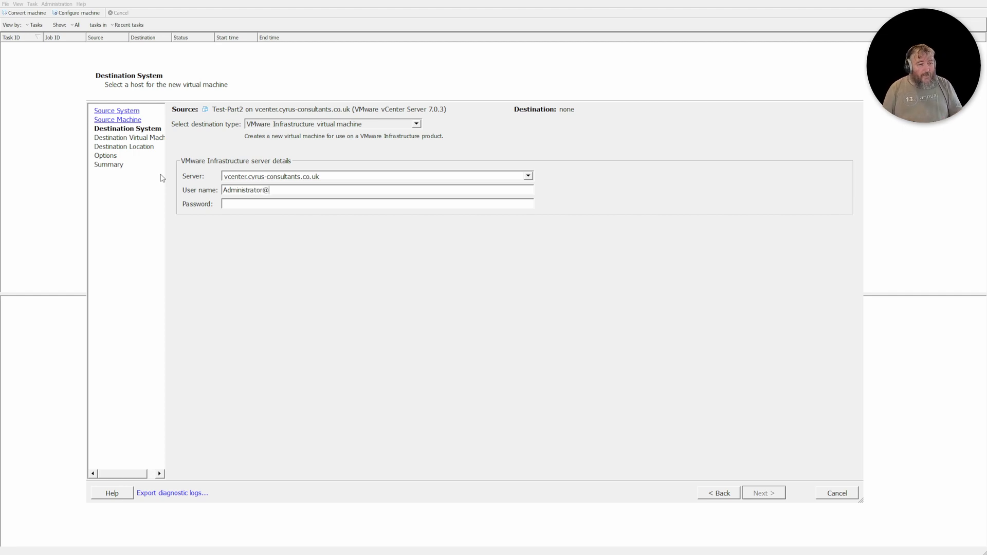
text(vsphere.local)
key(Tab)
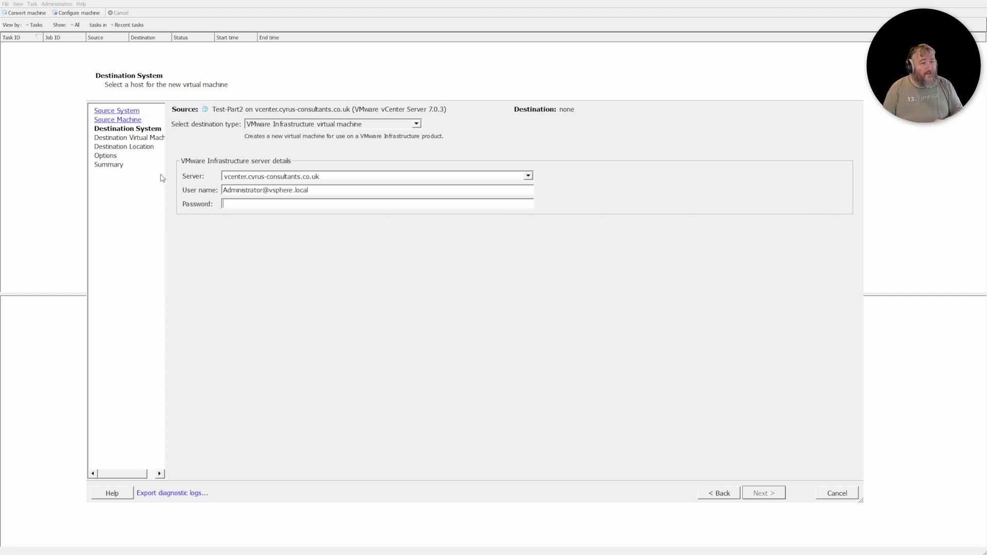
text(••••••••)
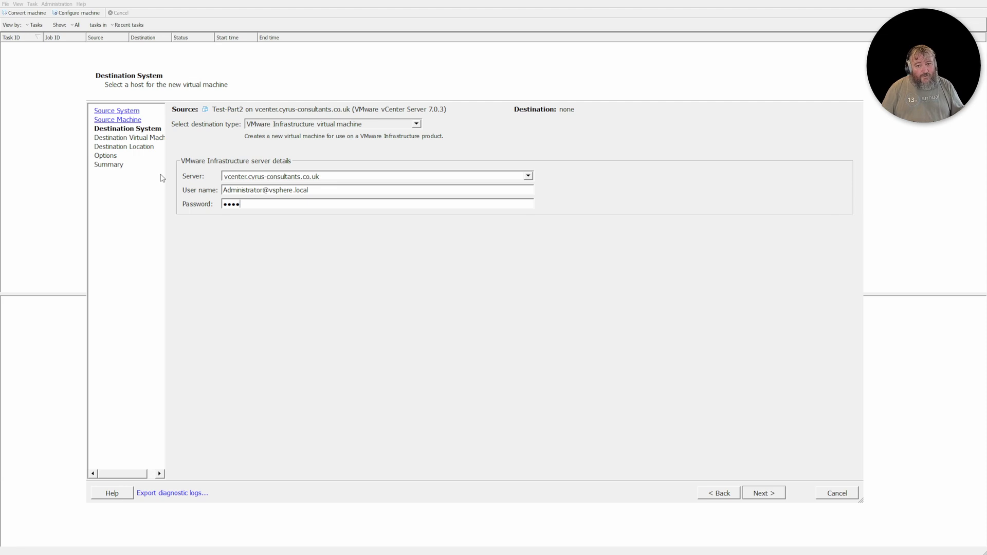
text(•••••••)
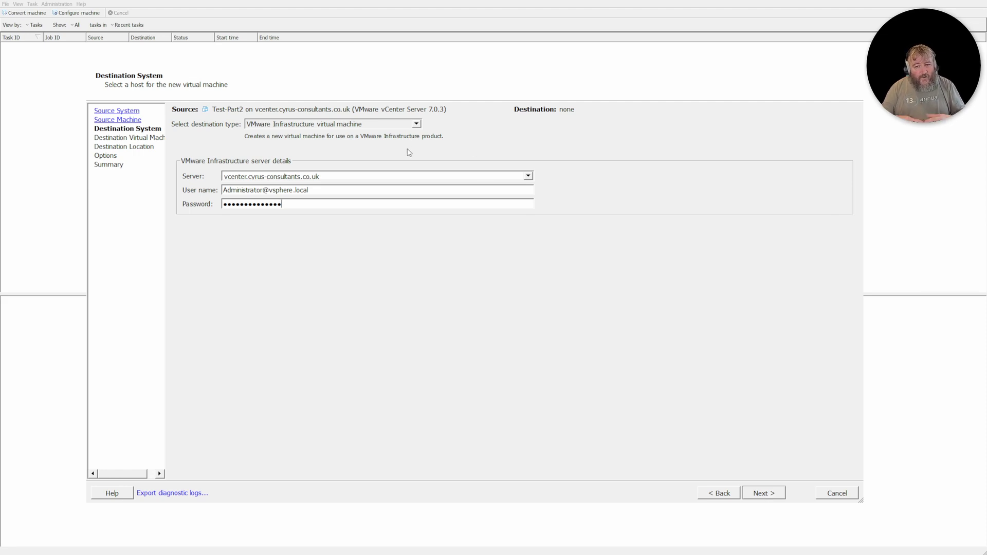
click(372, 137)
click(344, 190)
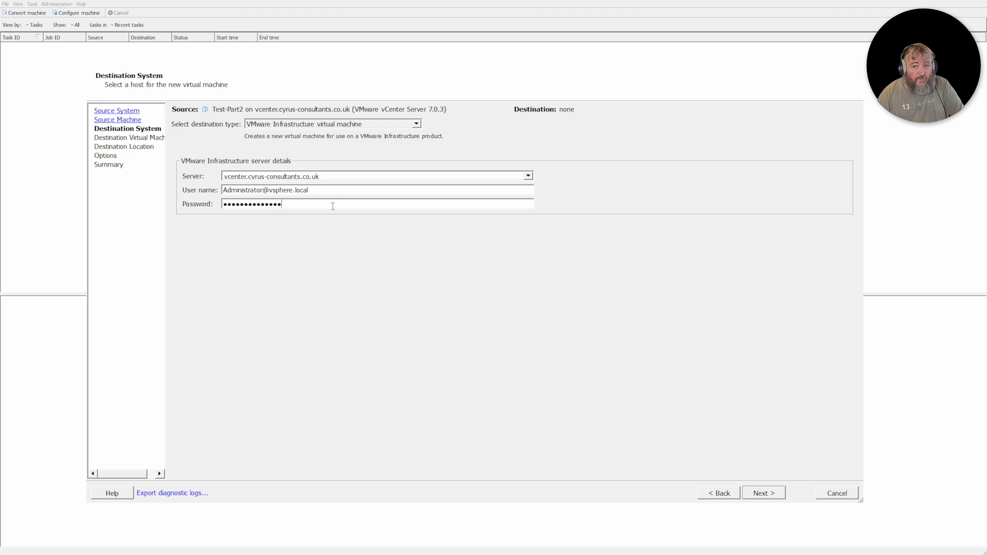
click(336, 177)
double_click(335, 177)
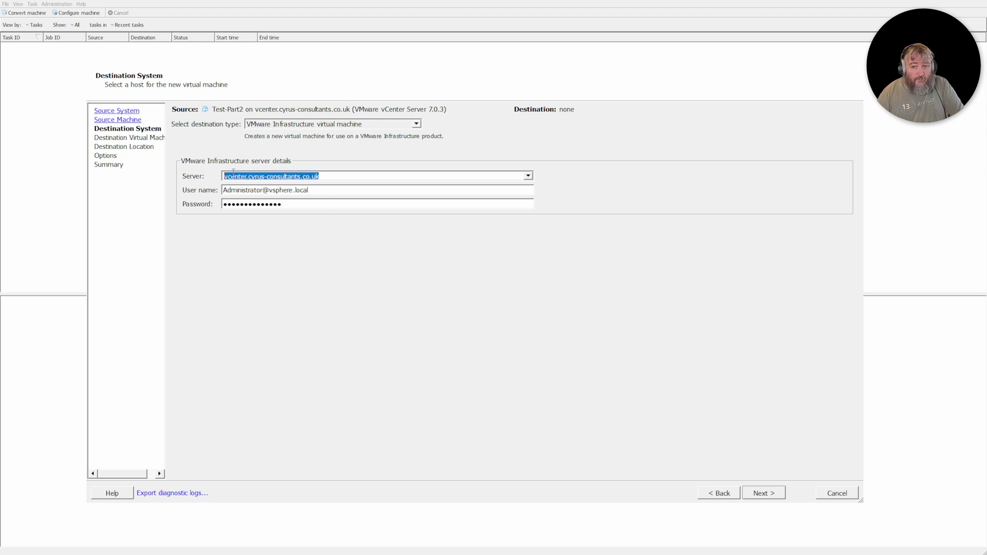
click(340, 195)
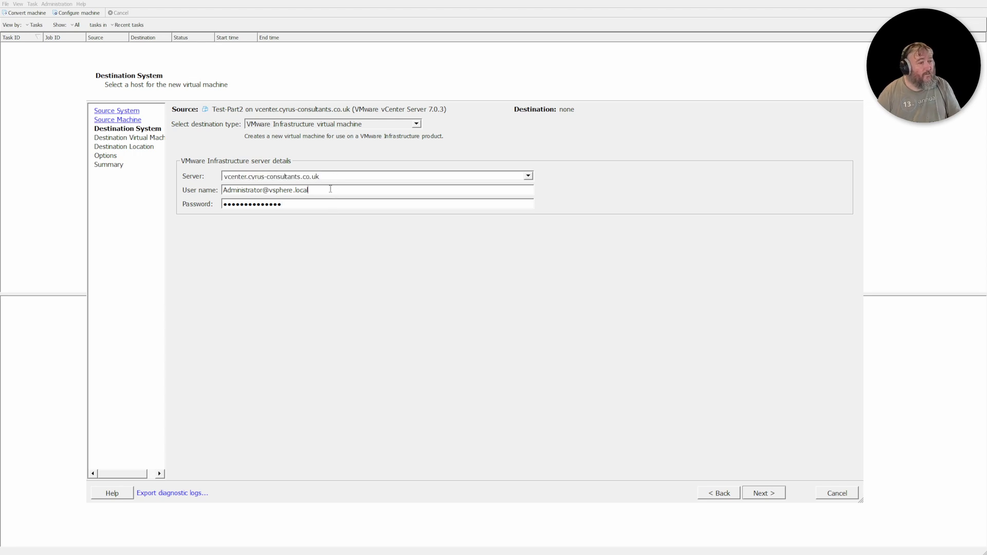
drag(307, 190, 220, 192)
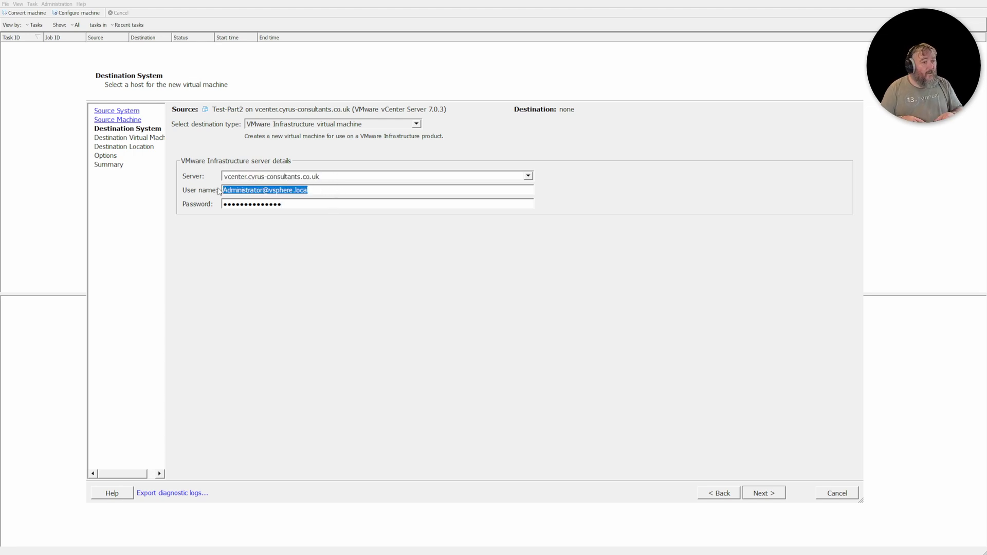
click(315, 207)
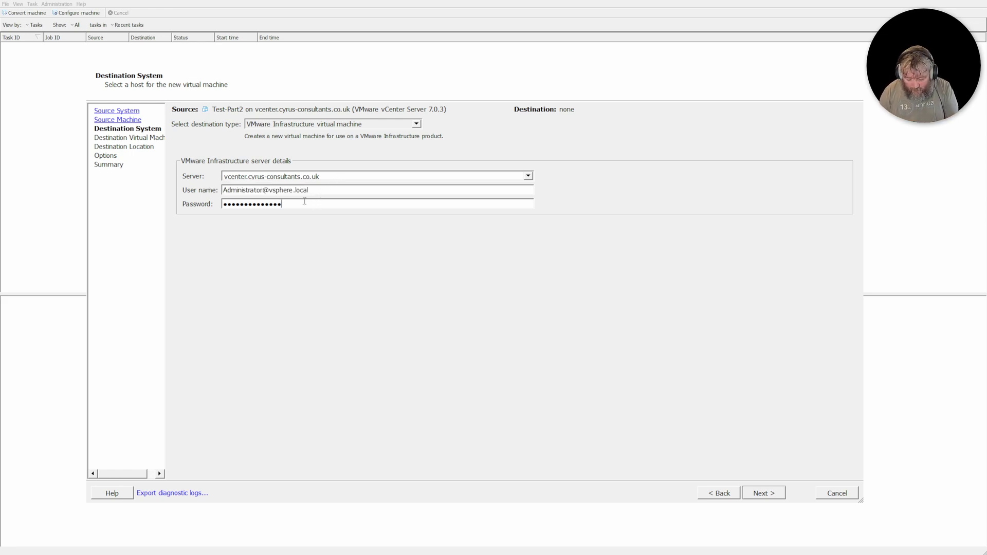
drag(307, 190, 222, 190)
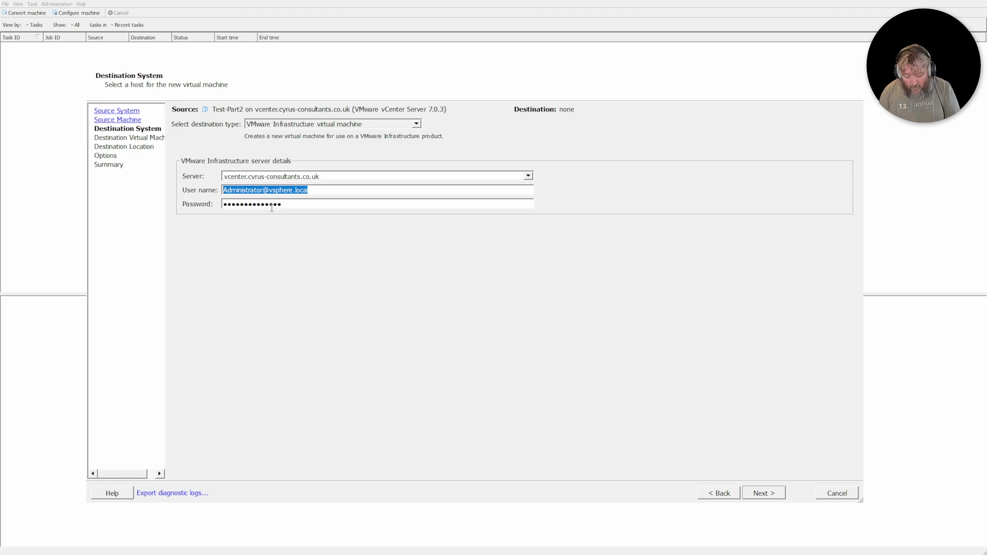
click(315, 207)
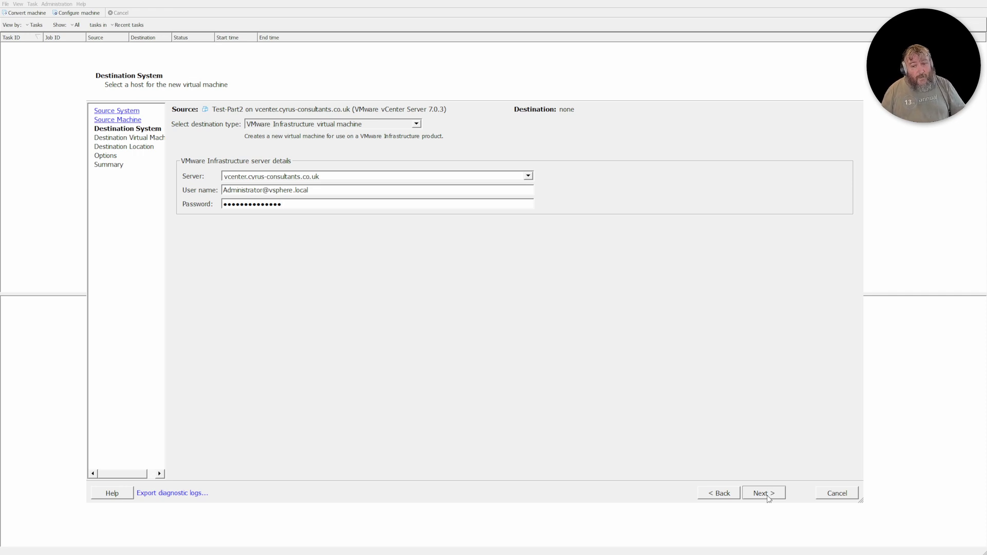
Proceed to the destination virtual machine settings, name the new machine Test-Part3, and continue to the destination location.
click(763, 493)
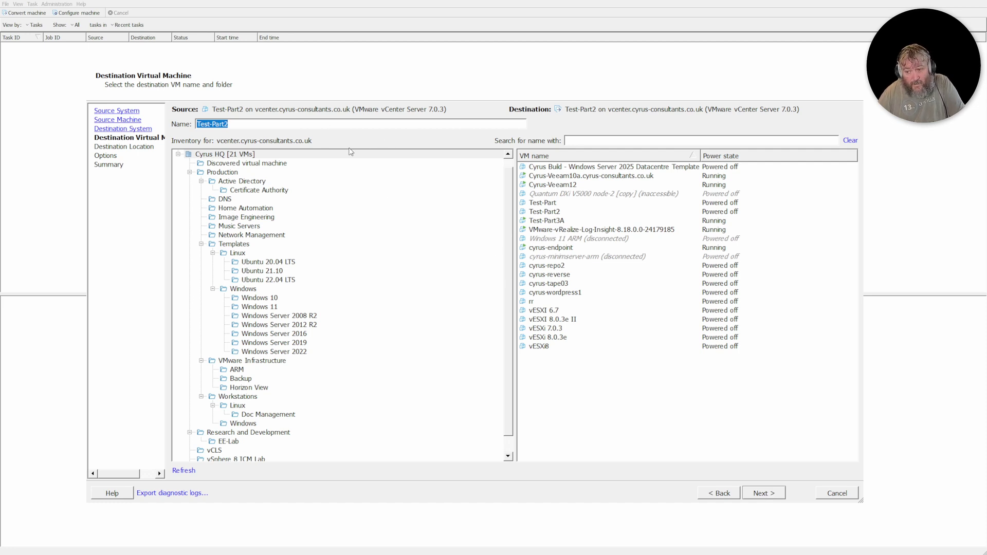
click(257, 124)
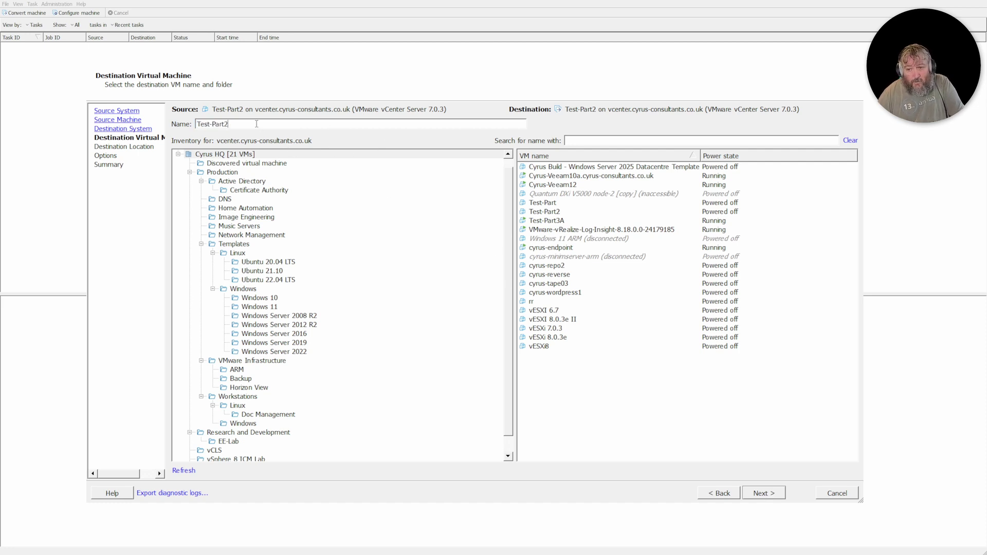
key(BackSpace)
text(3)
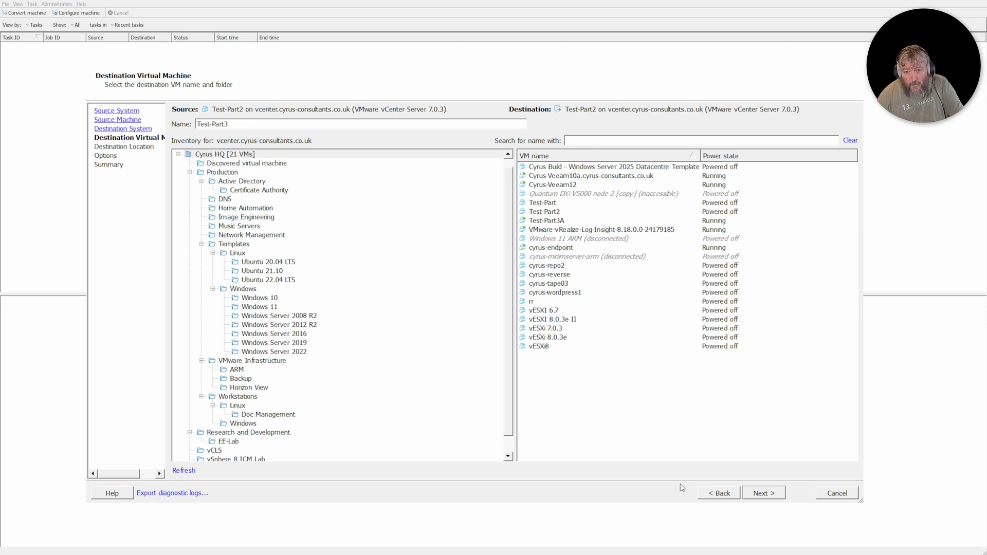
click(769, 498)
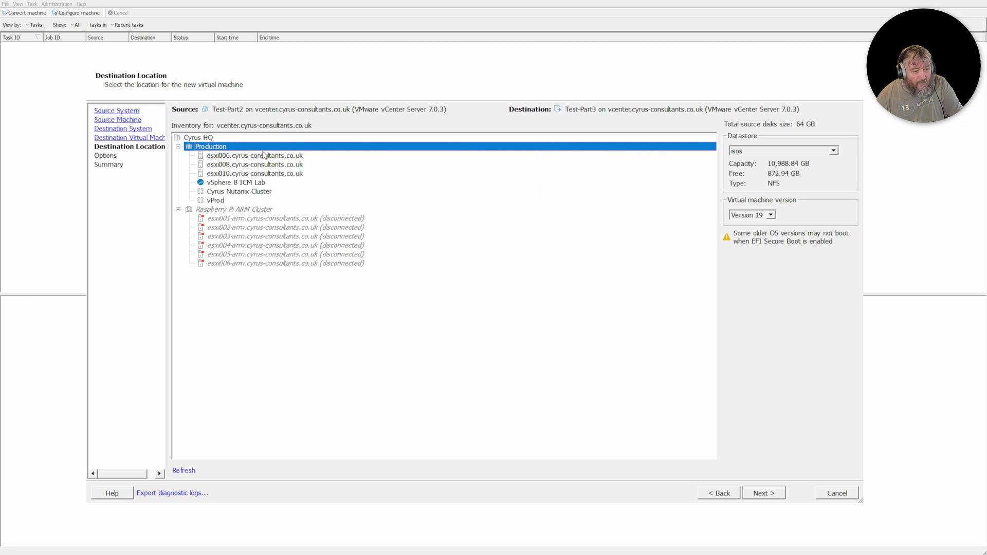
Place the new virtual machine on host esx006.cyrus-consultants.co.uk with vsanDatastore as its datastore.
click(282, 157)
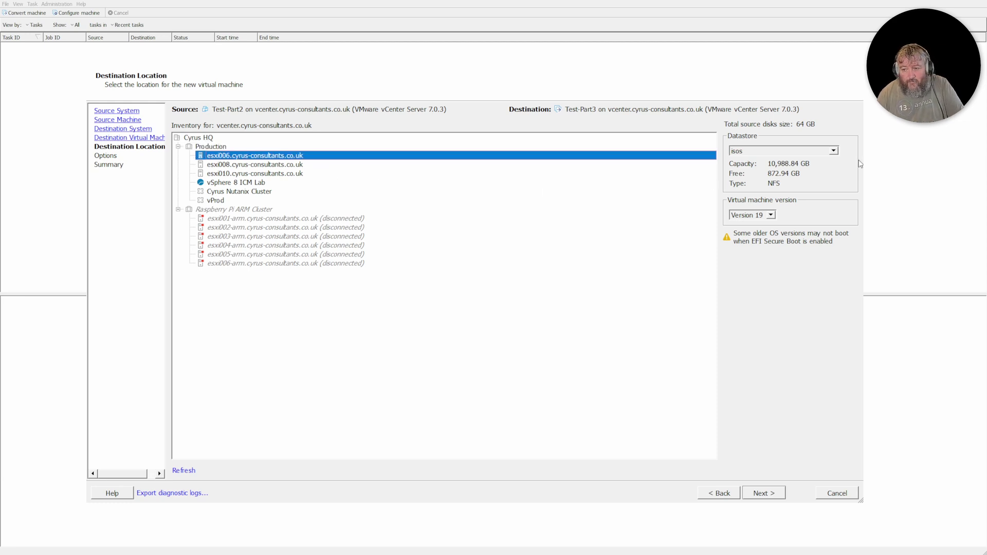
click(833, 151)
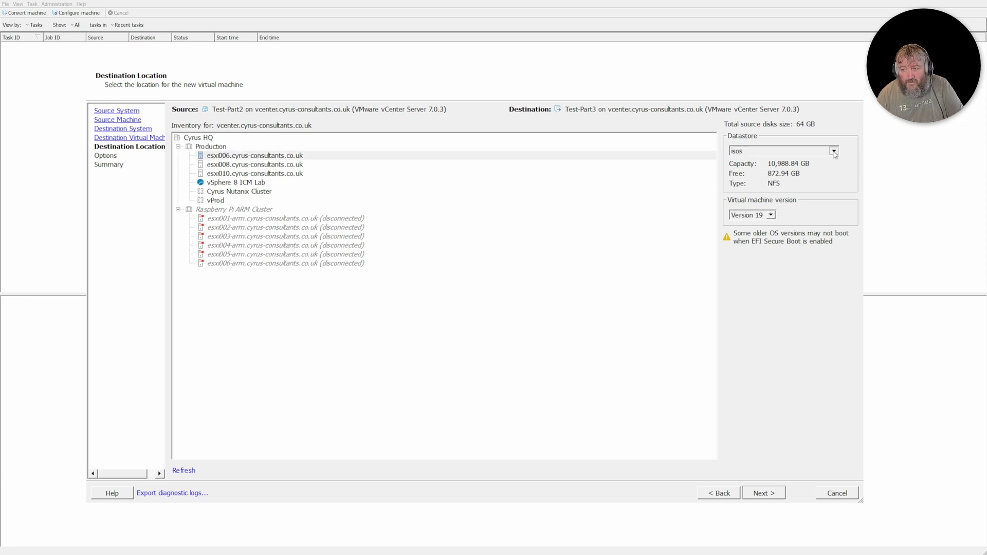
click(788, 218)
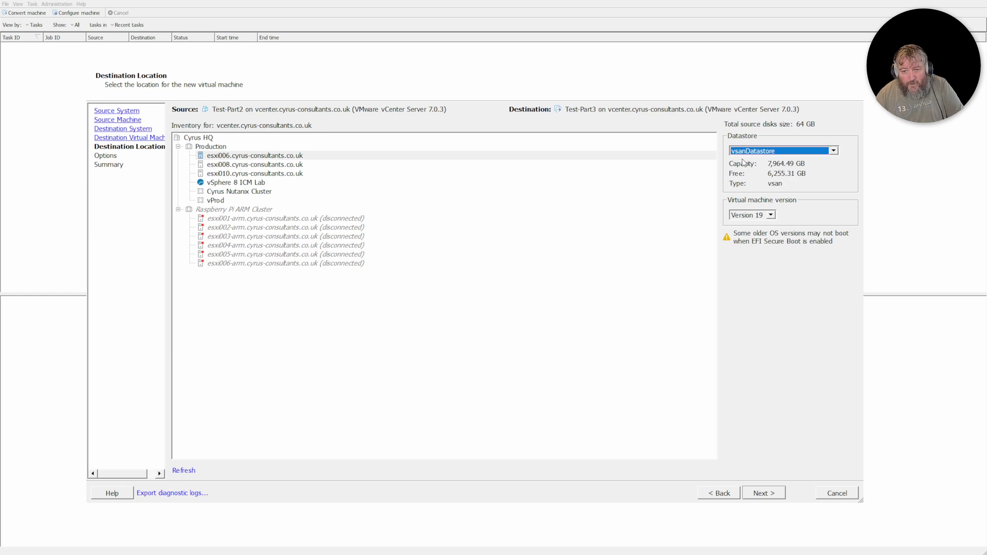
Select Version 19 as the virtual machine version and continue to the conversion options.
click(769, 215)
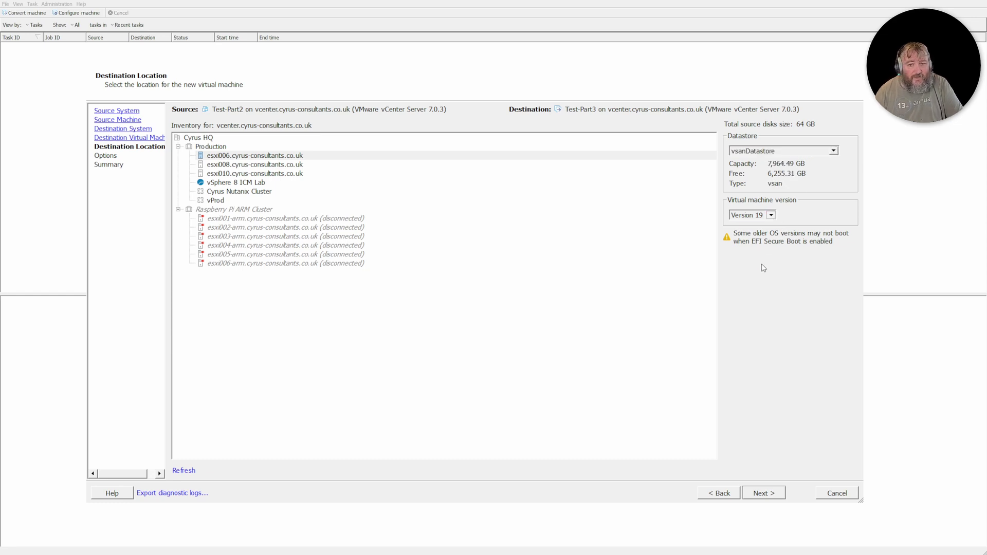
click(761, 225)
click(770, 215)
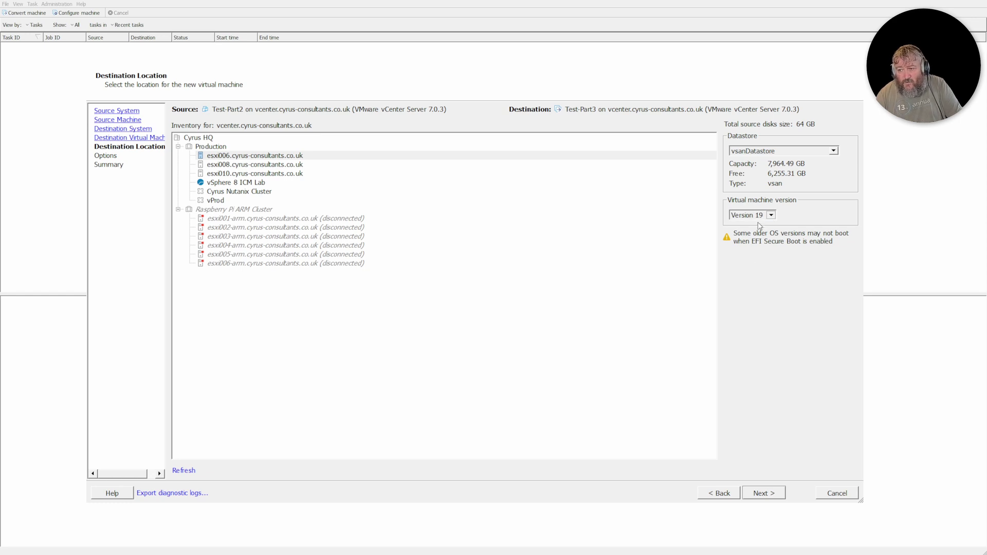
click(760, 227)
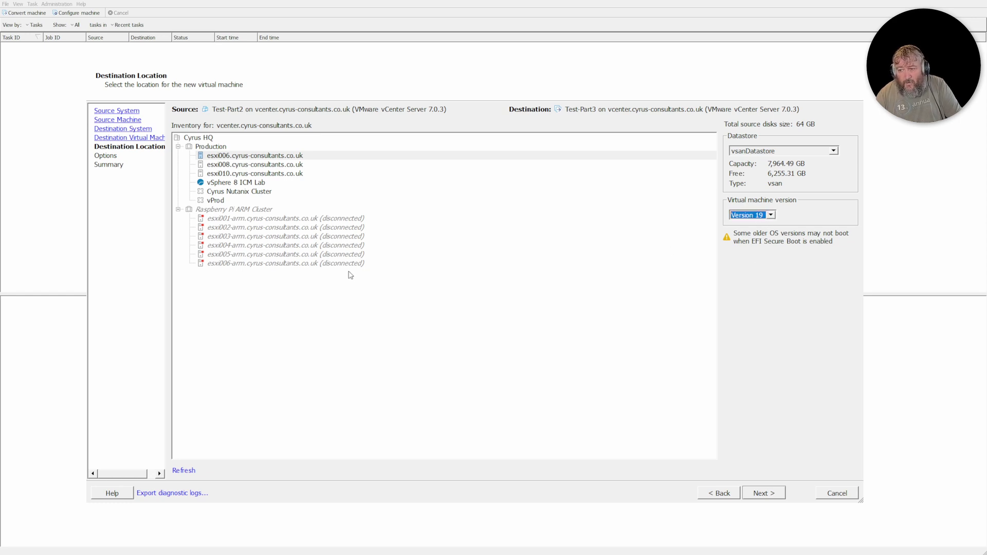
click(765, 494)
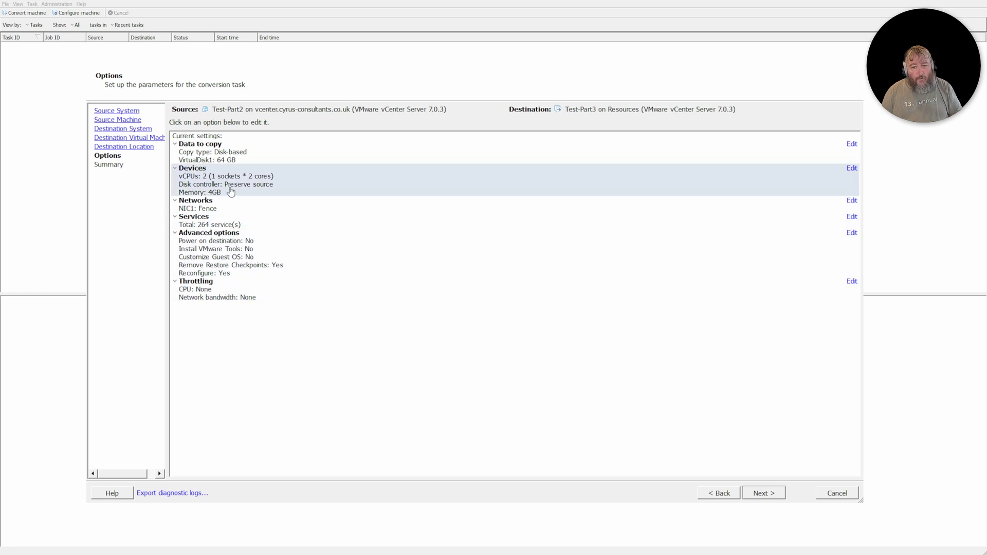
Set the data copy type to Select volumes to copy in the data to copy settings.
click(230, 156)
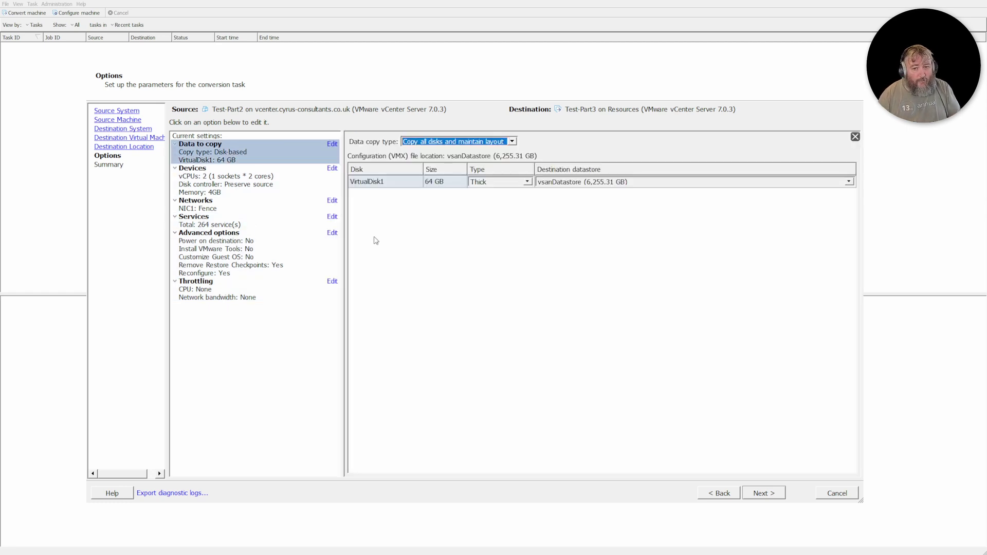
click(514, 142)
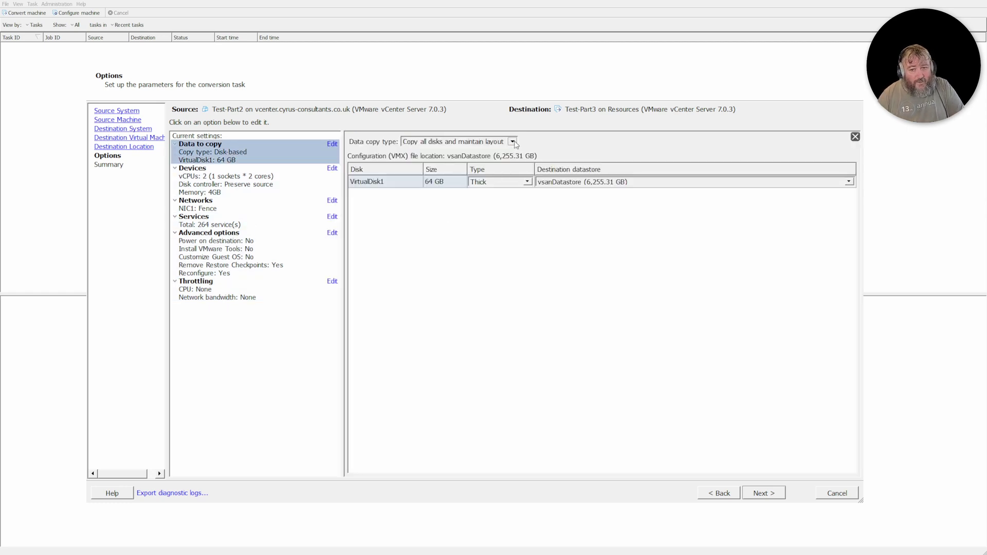
click(502, 166)
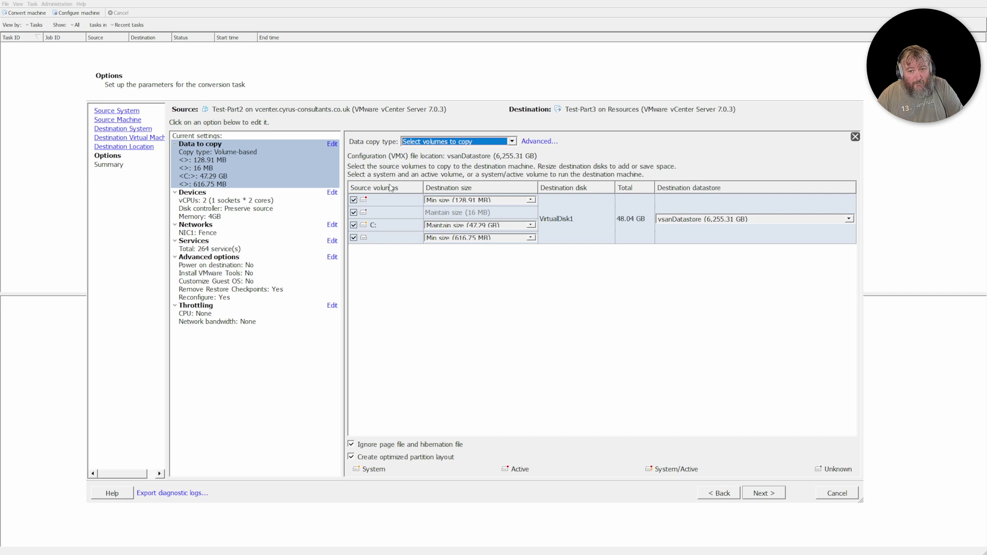
Connect the network adapter NIC1 to VM Network in the network settings.
click(219, 230)
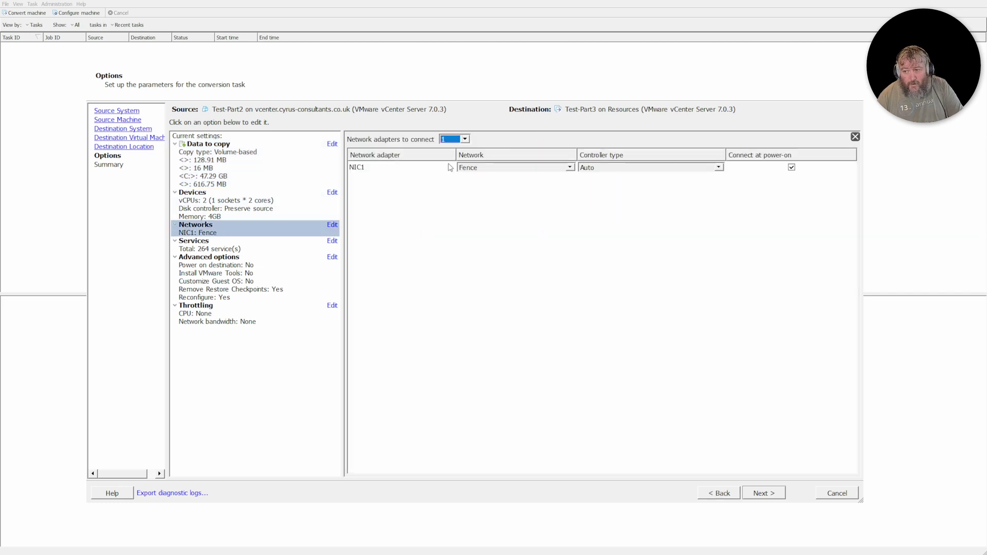
click(569, 170)
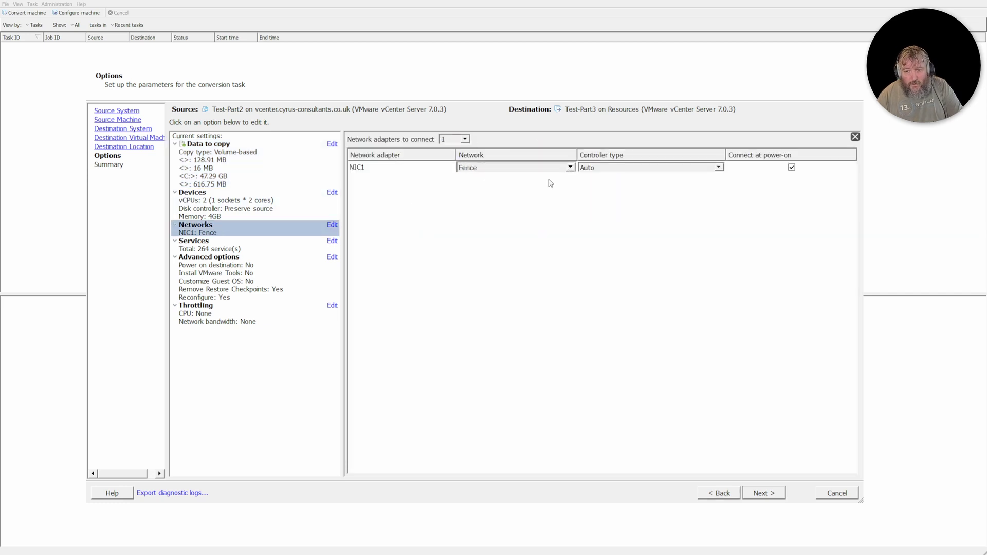
key(Down)
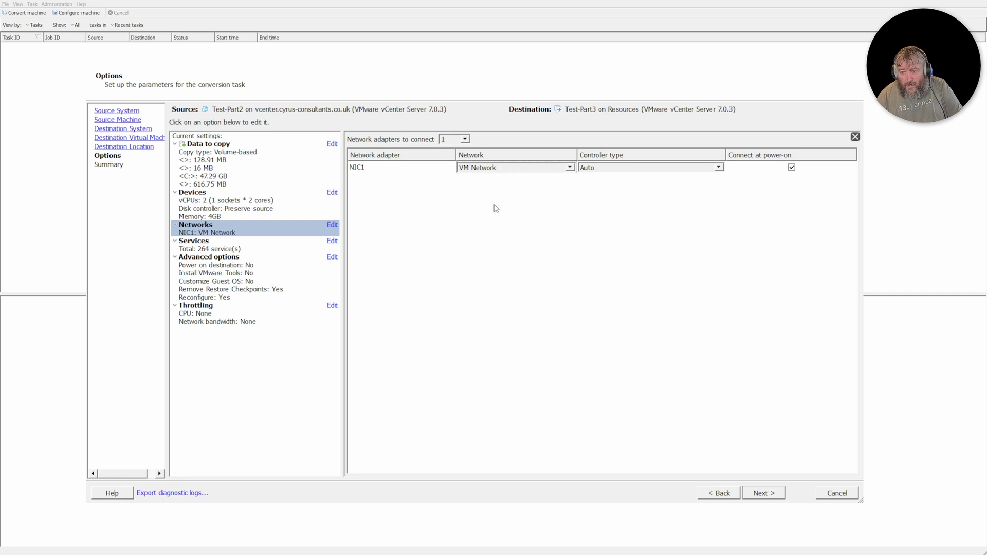
Set the data copy type to Copy all disks and maintain layout, with VirtualDisk1 provisioned as Thin.
click(224, 167)
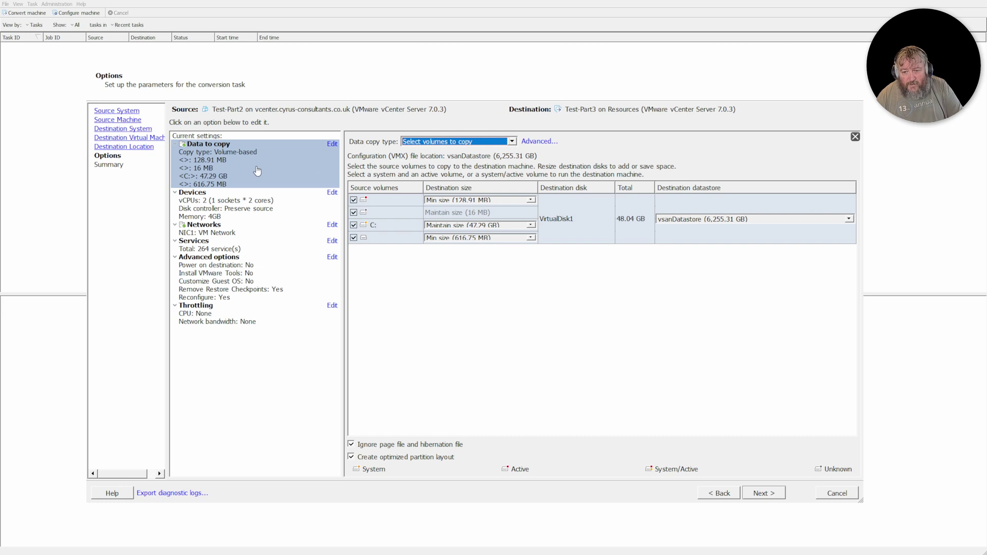
click(513, 144)
click(491, 155)
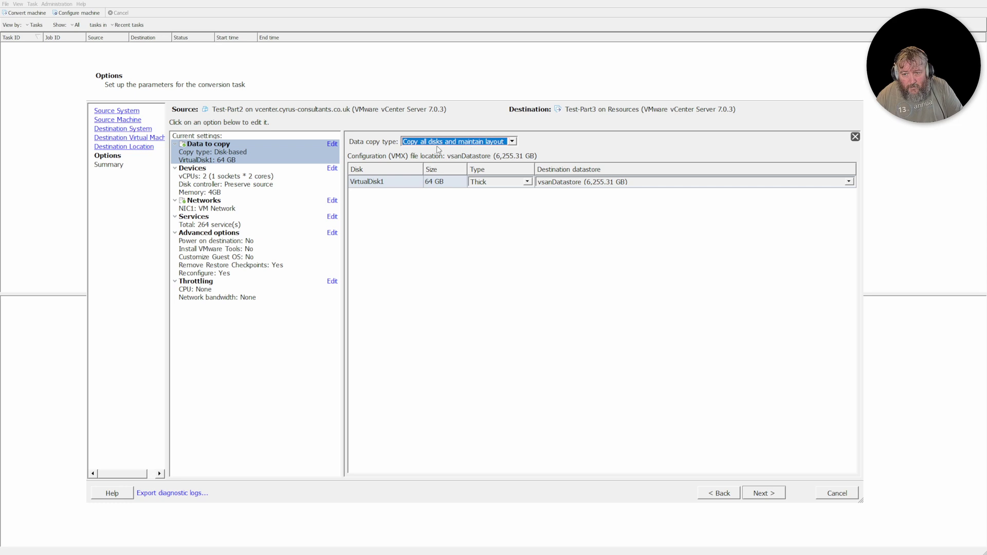
click(513, 142)
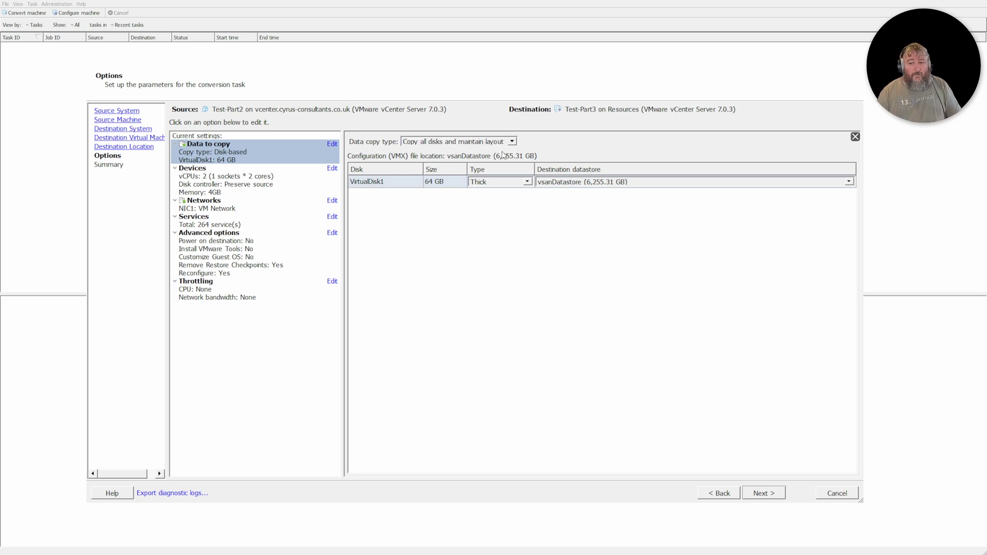
click(530, 183)
click(518, 197)
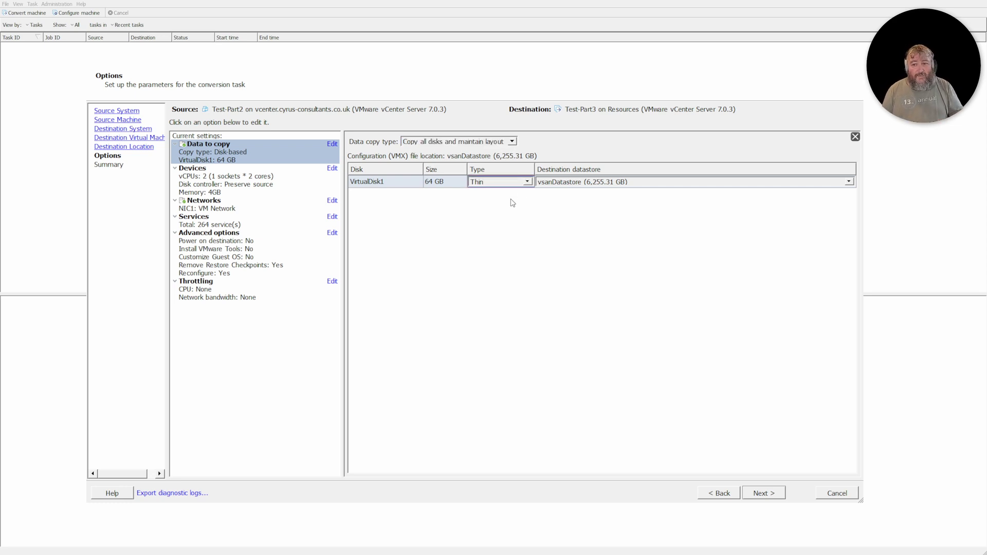
Switch the data copy type to Select volumes to copy and back to Copy all disks and maintain layout.
click(514, 147)
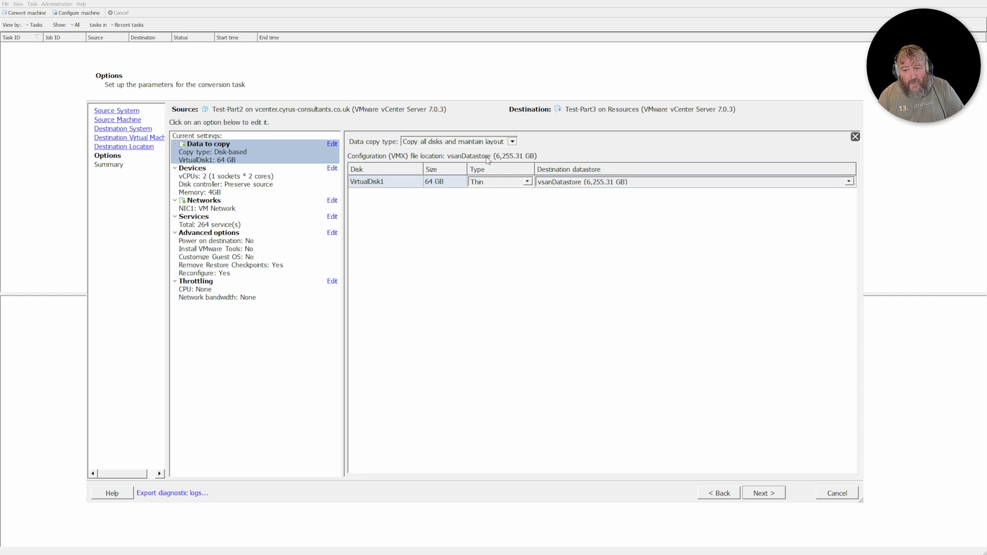
click(491, 158)
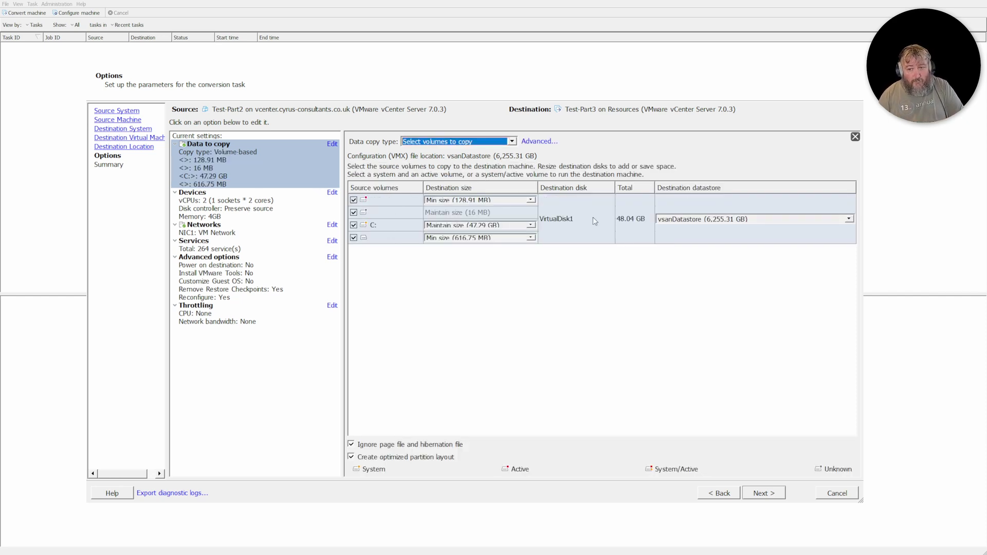
click(511, 140)
click(485, 155)
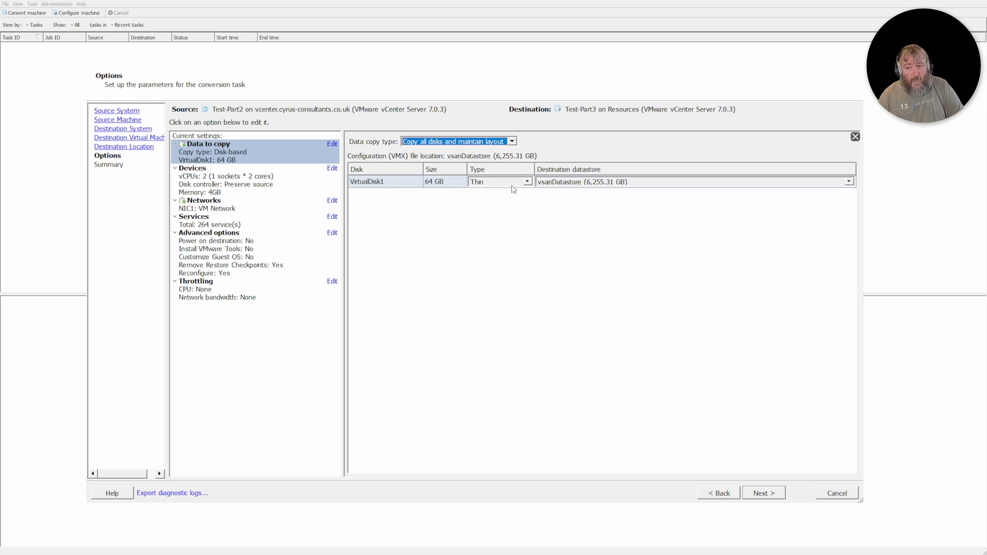
Set the data copy type to Select volumes to copy and show its advanced settings.
click(512, 141)
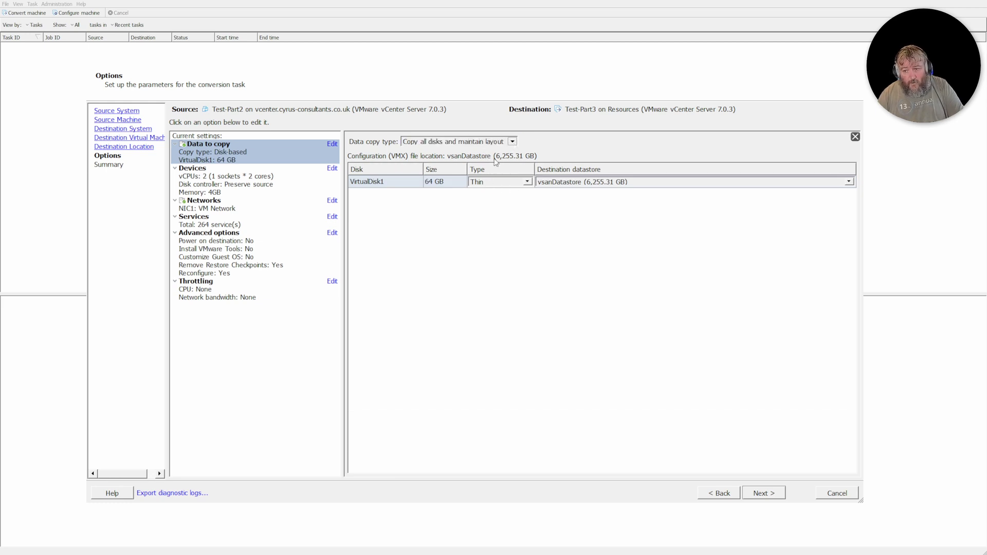
click(497, 163)
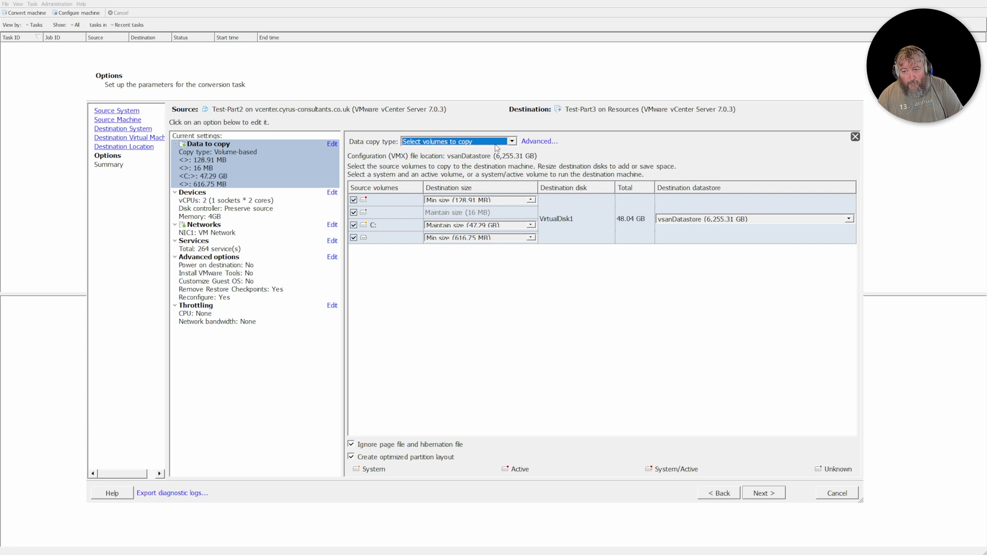
click(541, 143)
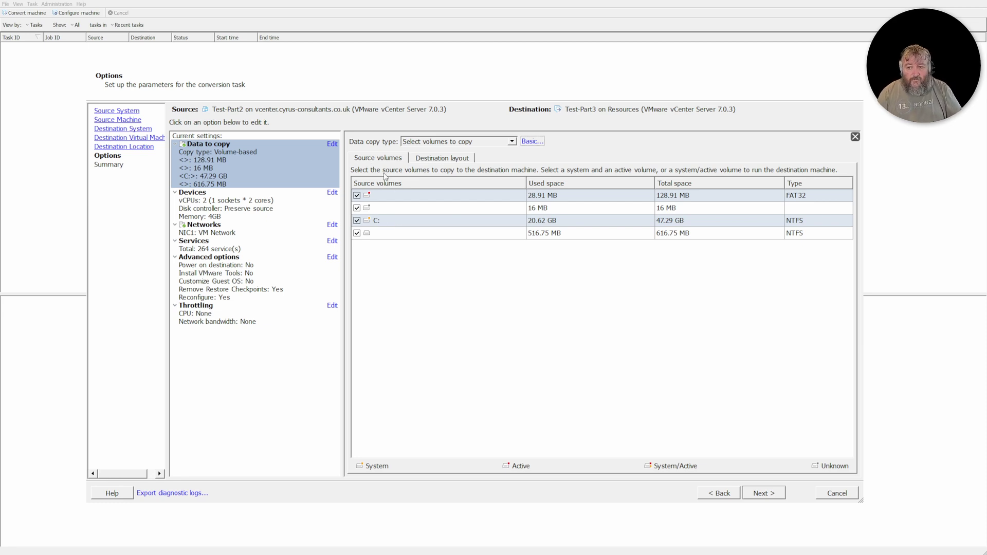
Show the destination layout of the copied volumes and choose a custom size in GB for volume C:.
click(448, 159)
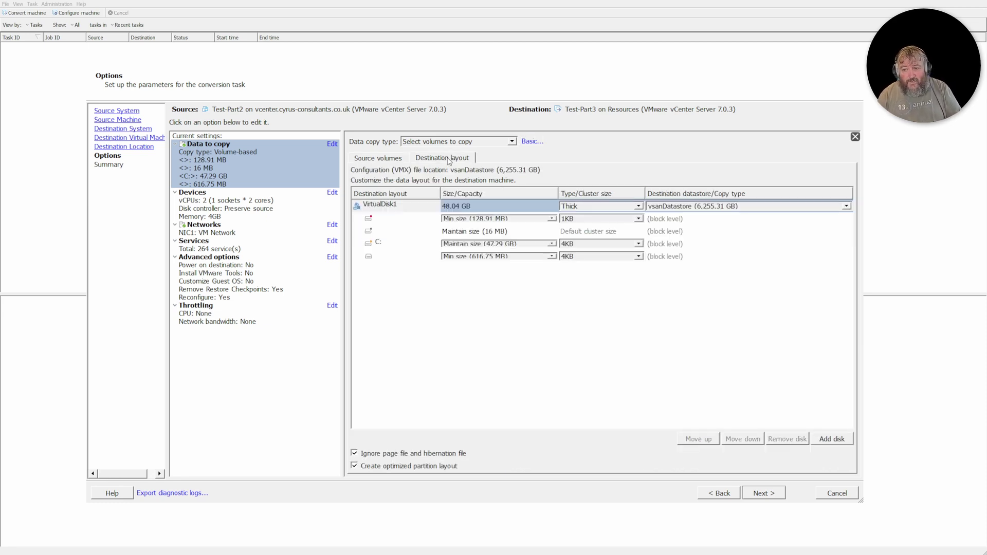
click(534, 244)
click(510, 264)
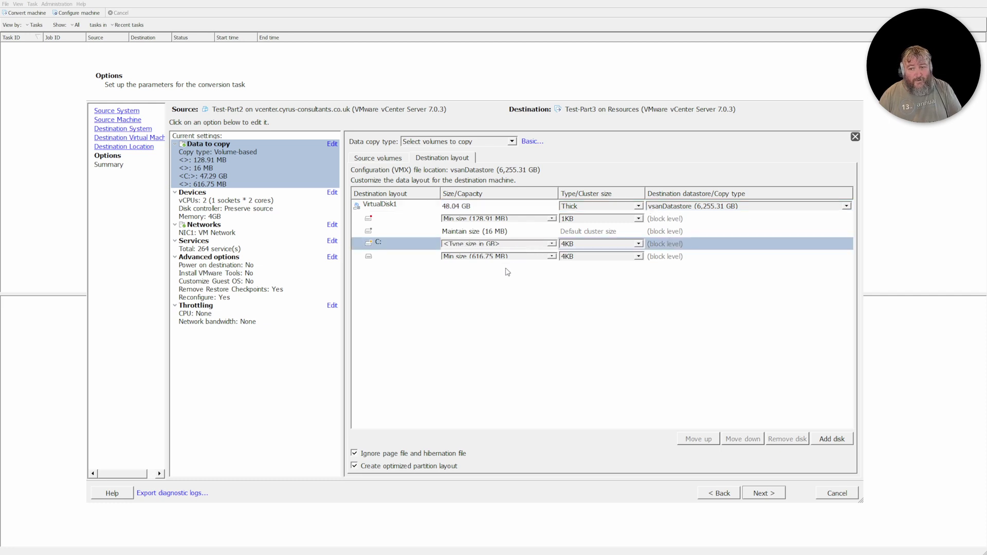
click(506, 267)
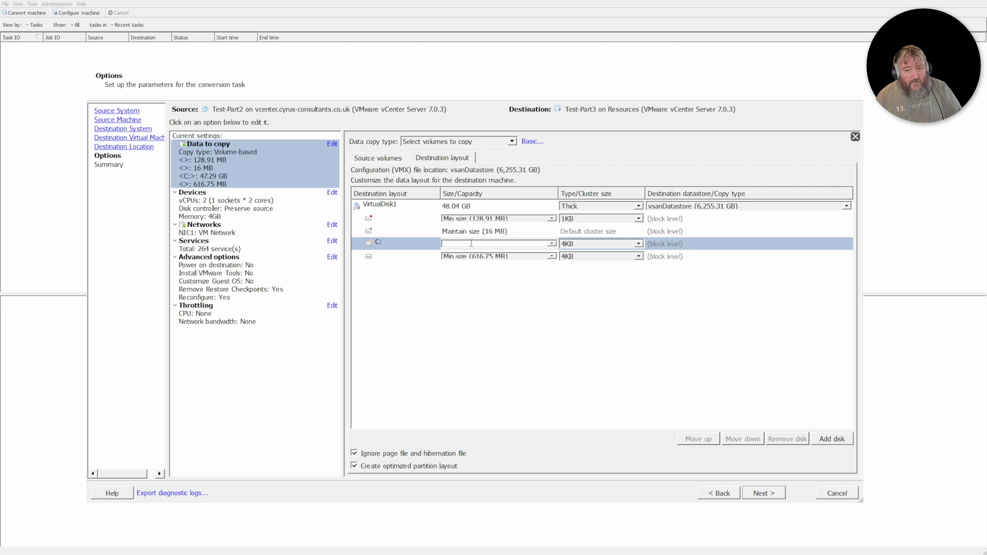
Switch the C: volume's size option to Maintain size and back to a custom size in GB, clearing the entry.
click(551, 244)
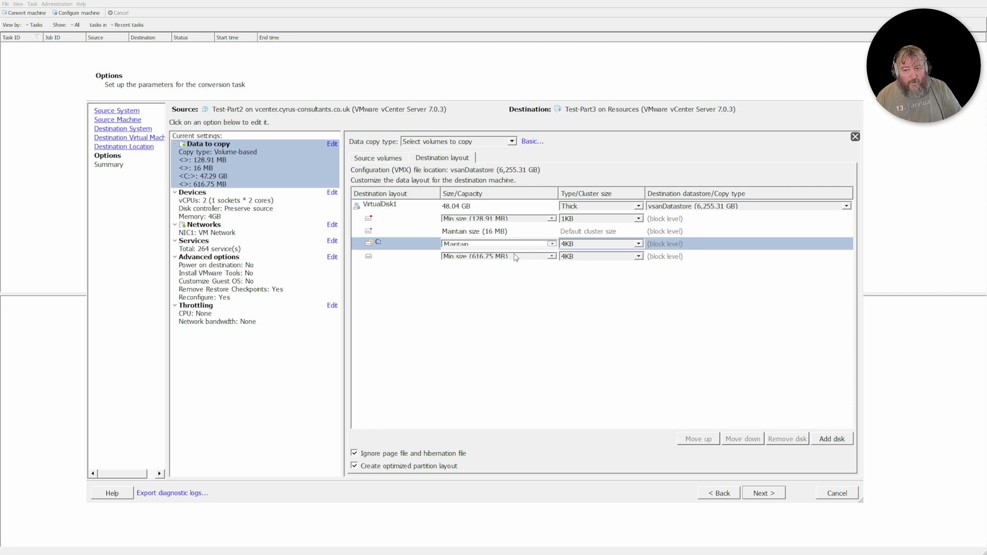
key(Down)
key(Down)
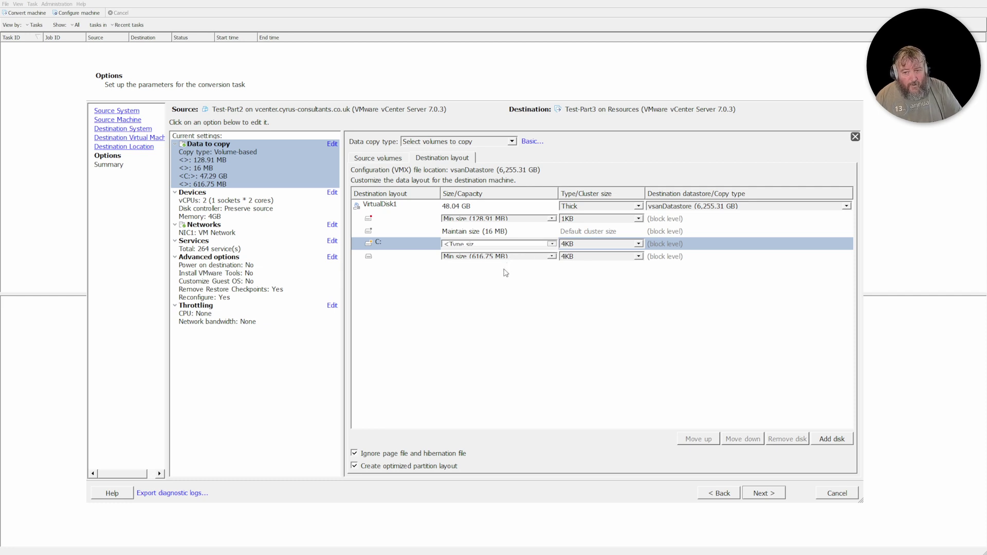
key(BackSpace)
key(BackSpace)
key(BackSpace)
key(BackSpace)
key(BackSpace)
key(BackSpace)
key(BackSpace)
key(BackSpace)
key(BackSpace)
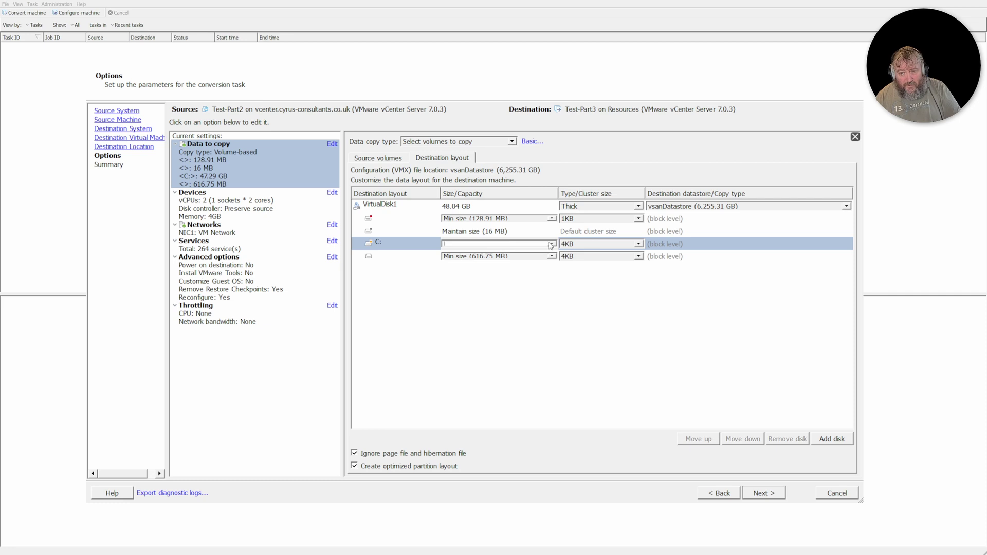
Set the C: volume's size to 90 GB in the destination layout and check the recalculated disk layout.
click(553, 244)
click(503, 258)
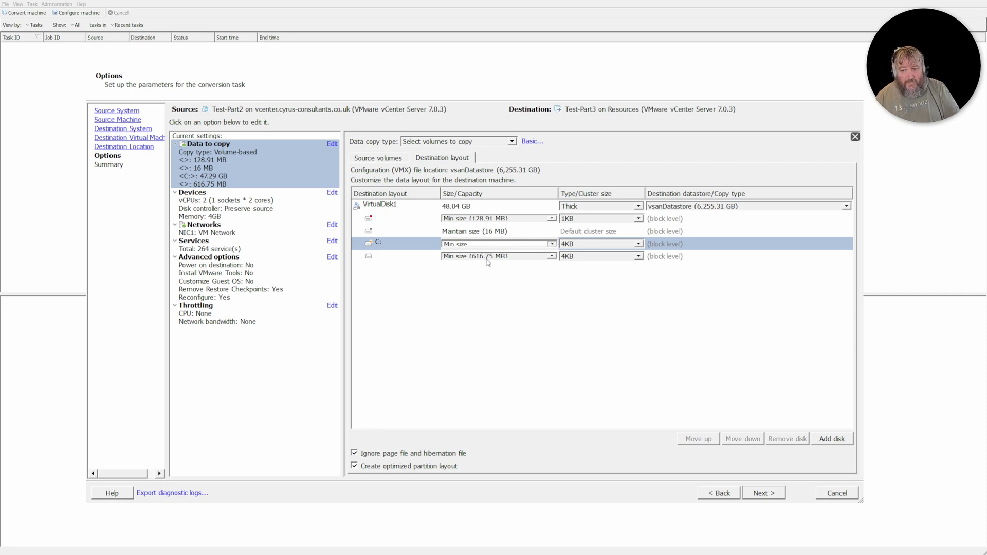
click(485, 269)
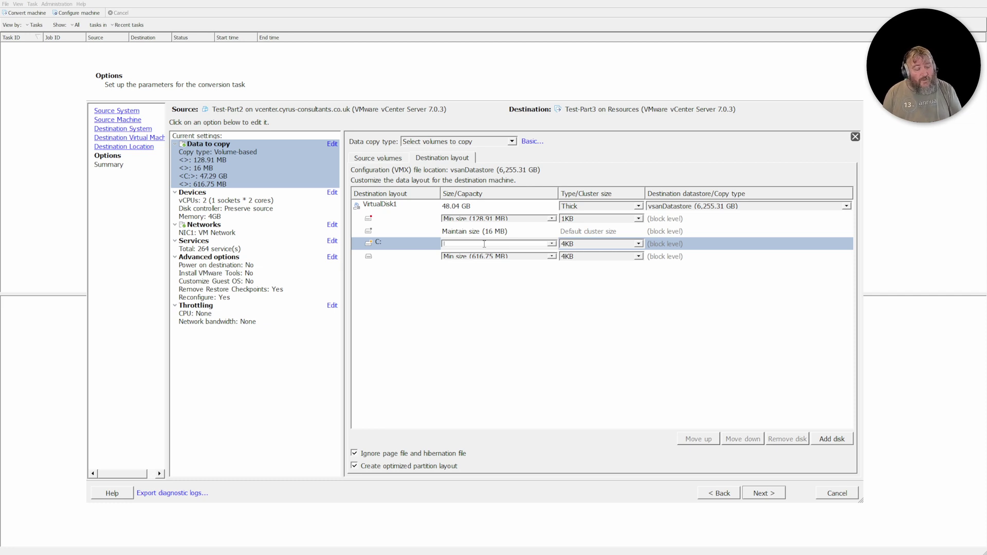
text(90)
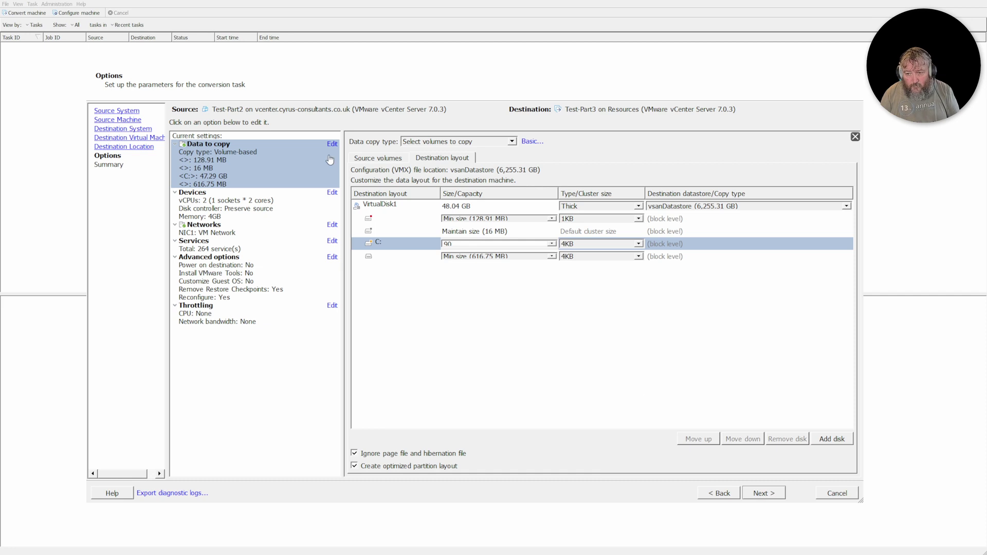
click(387, 163)
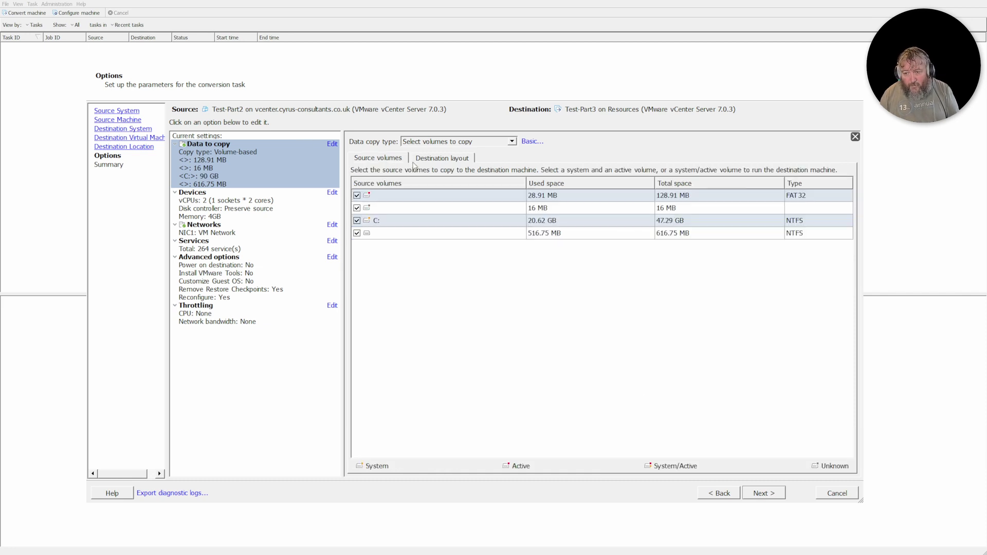
click(444, 163)
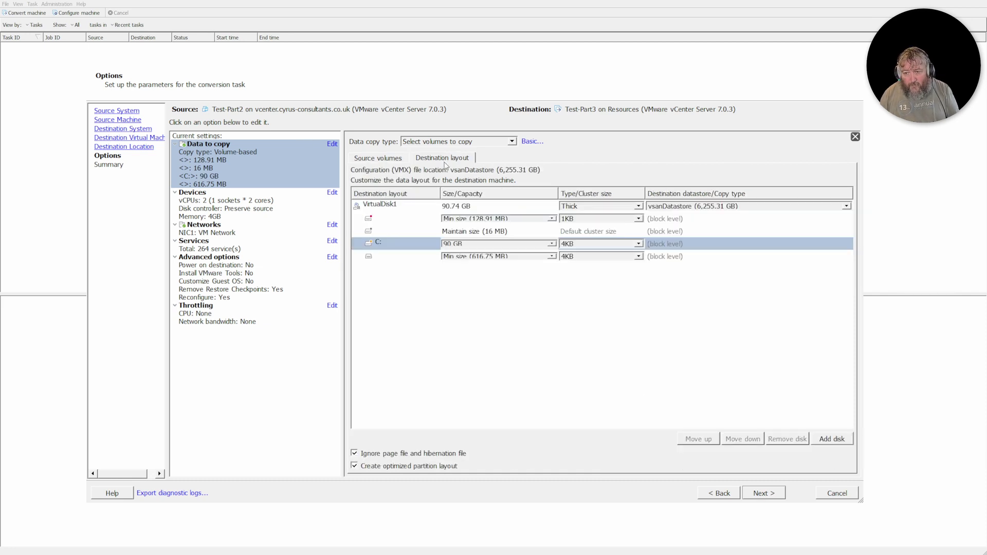
Check the conversion summary, then return to the options and set VirtualDisk1's provisioning type to Thin.
click(767, 493)
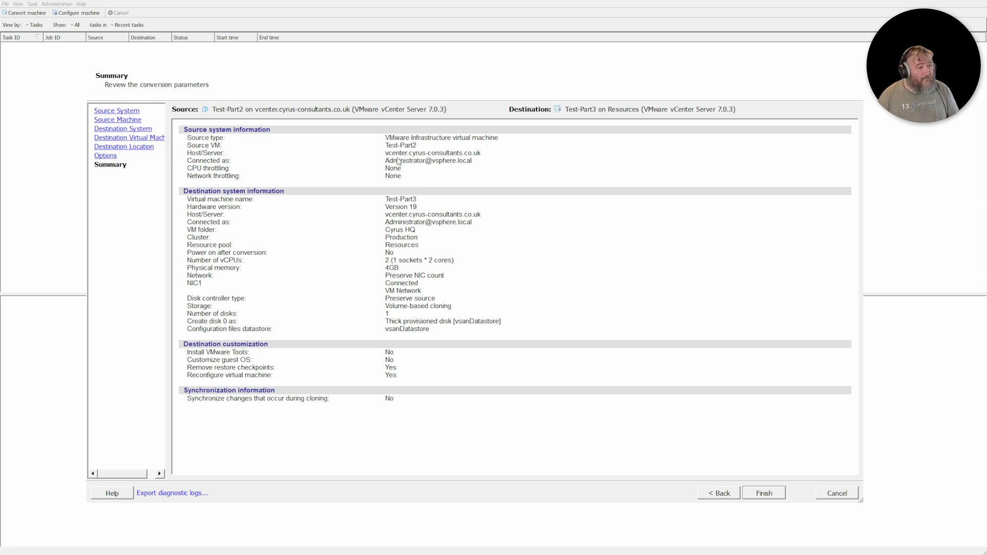
click(720, 496)
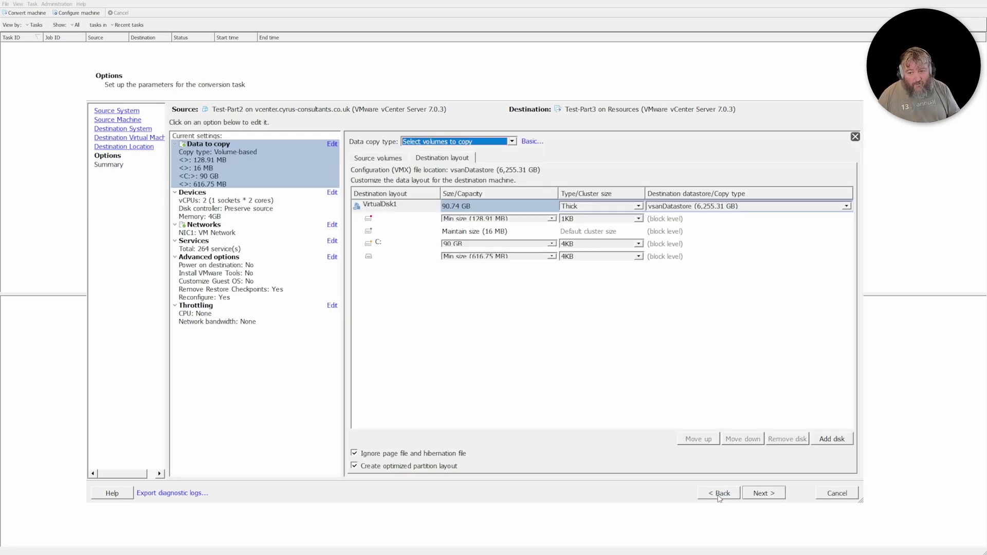
click(640, 209)
click(609, 226)
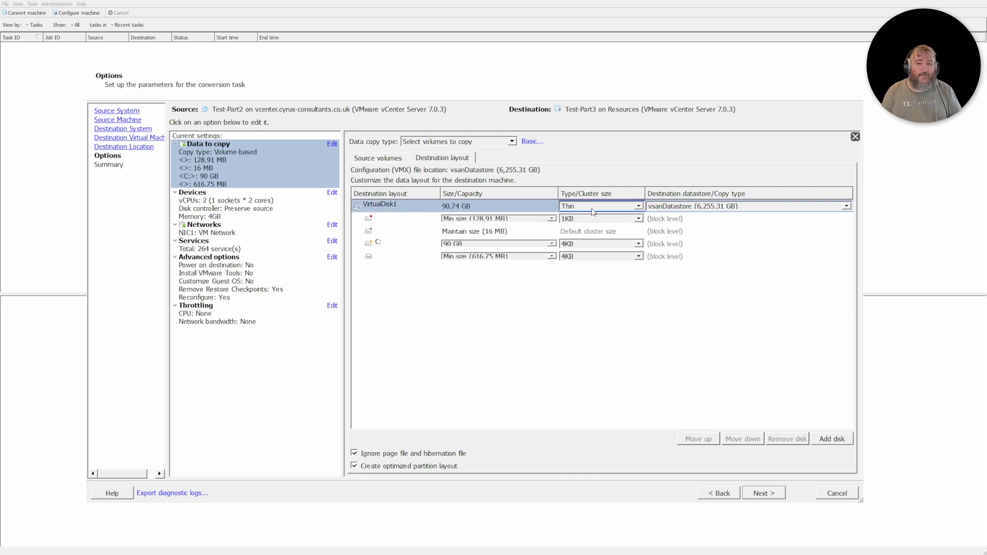
Review the summary, submit the conversion job and check its progress in the task list.
click(765, 494)
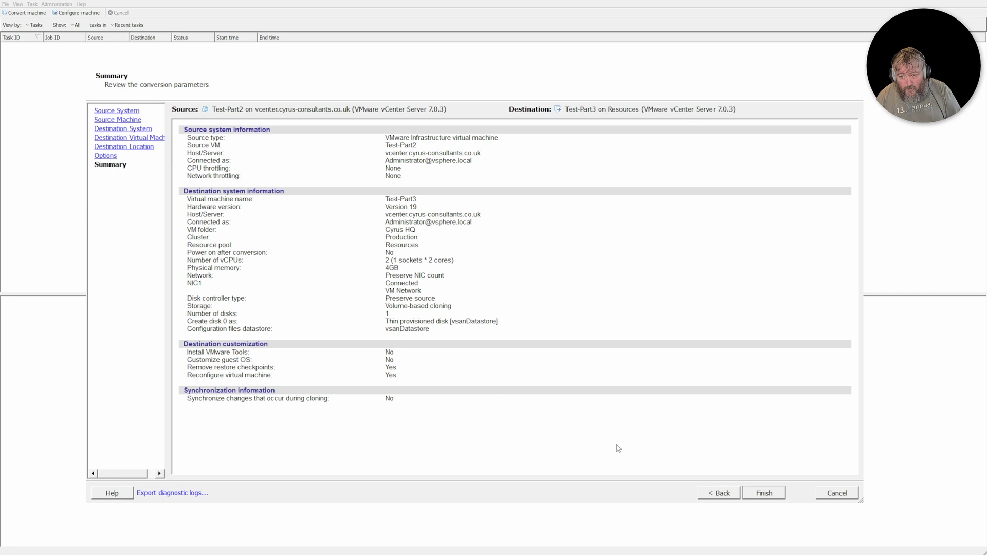
click(768, 497)
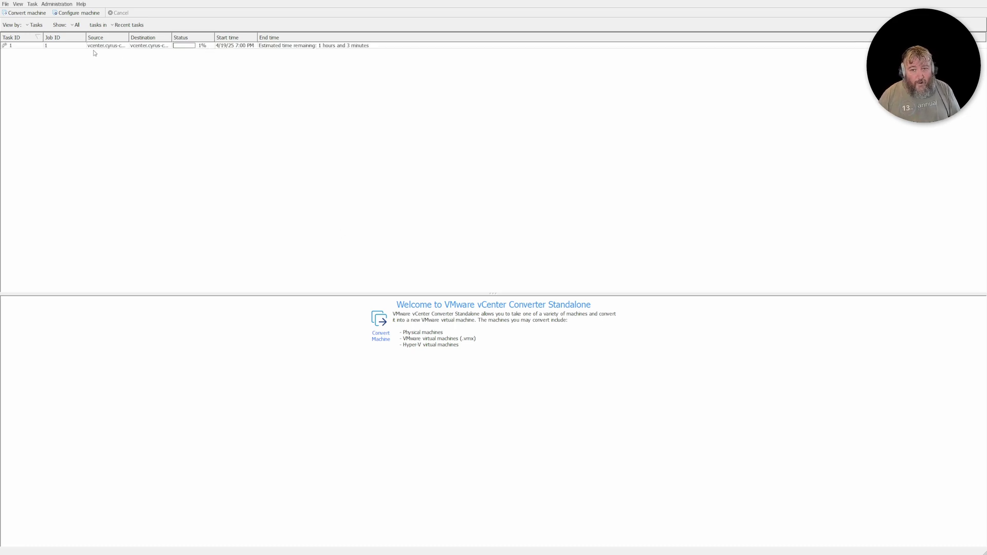
drag(171, 34, 217, 34)
click(200, 46)
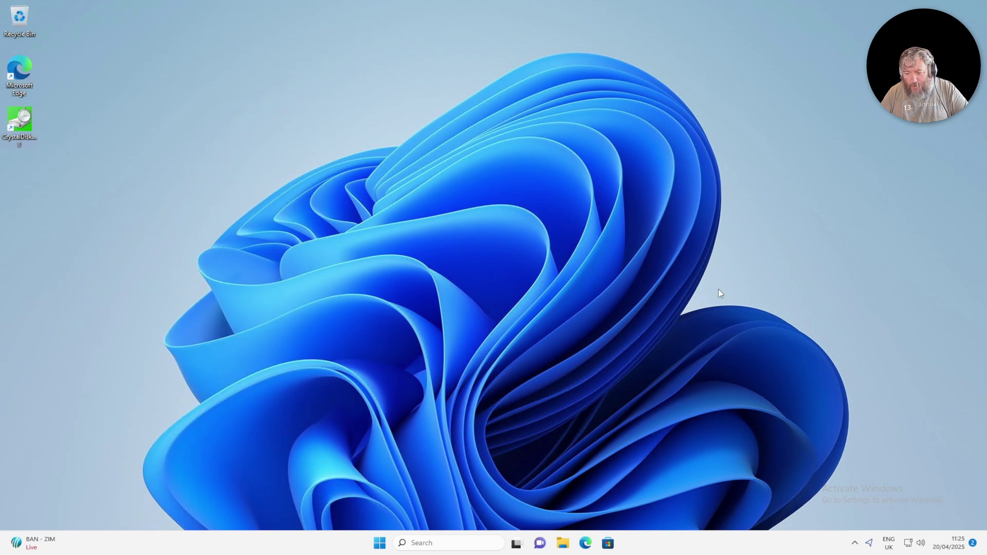
Open Disk Management maximized in the converted machine's Windows and examine the Disk 0 partitions, including C: and the last partition.
right_click(378, 542)
click(373, 353)
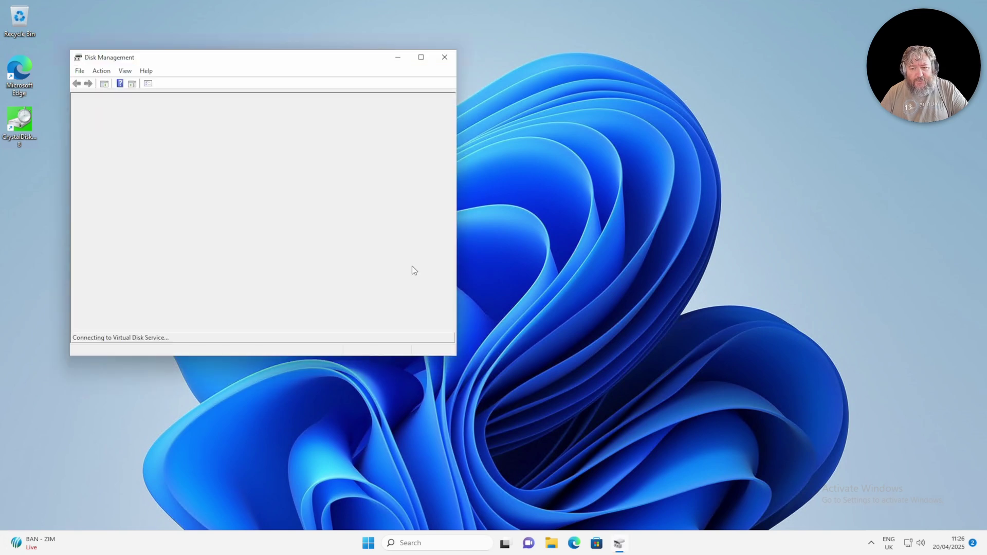
click(421, 58)
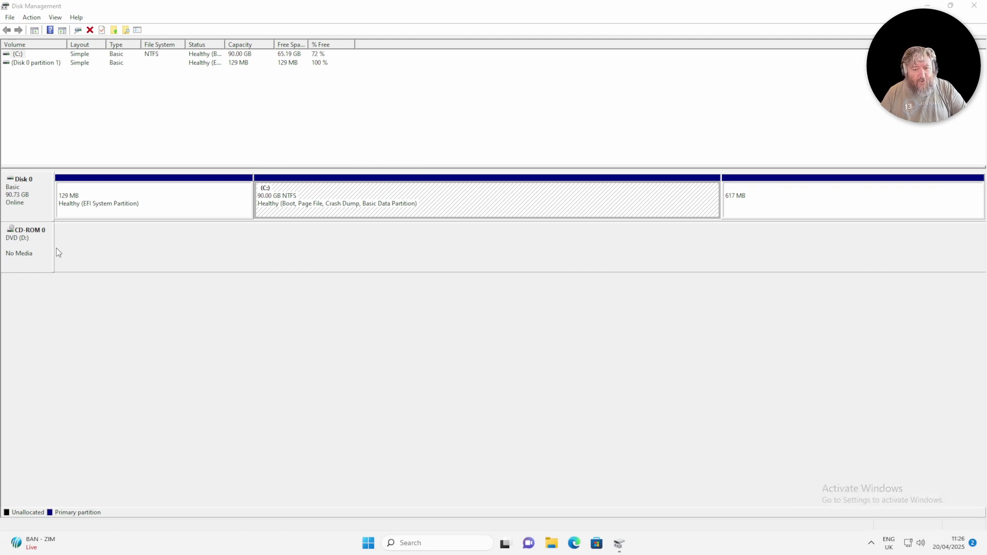
click(20, 204)
click(329, 215)
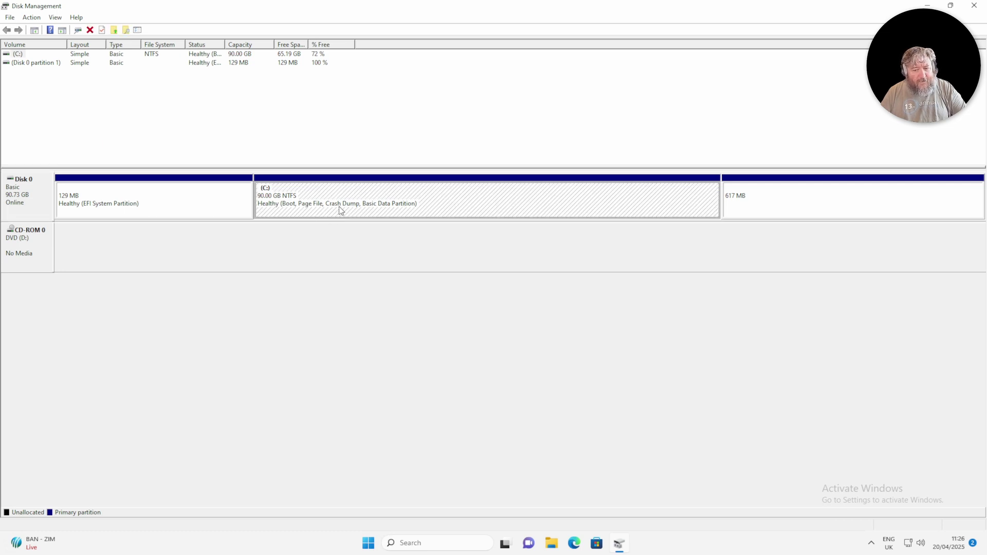
click(824, 191)
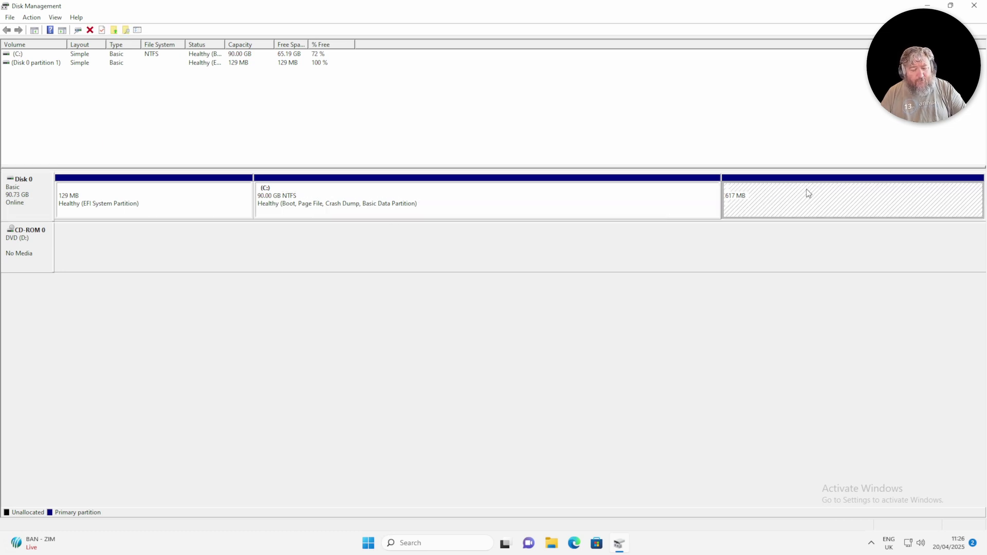